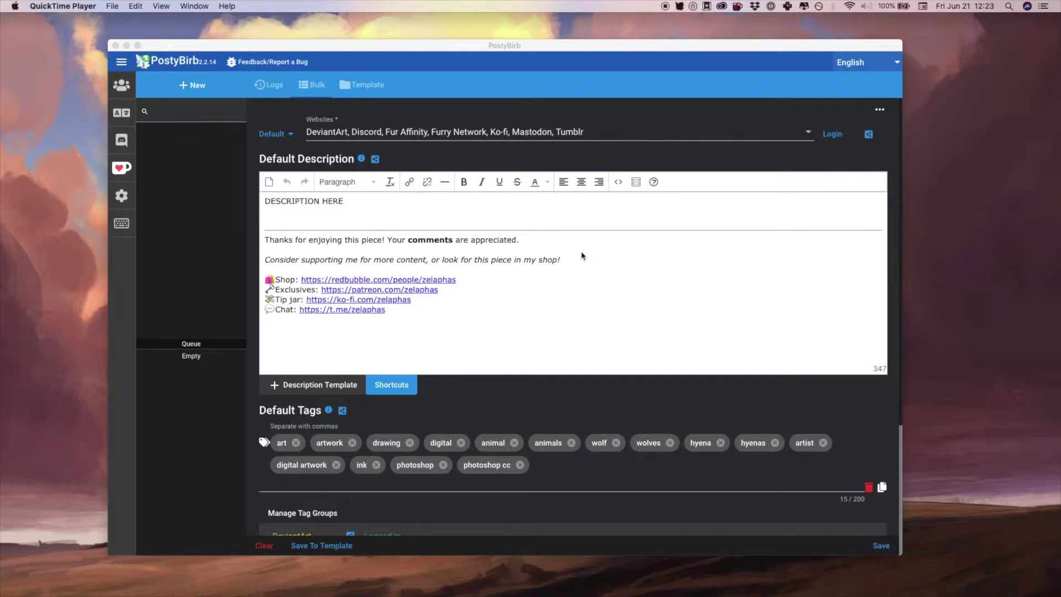
Step: Select the thanks message and link lines in the default description, then deselect them
click(462, 326)
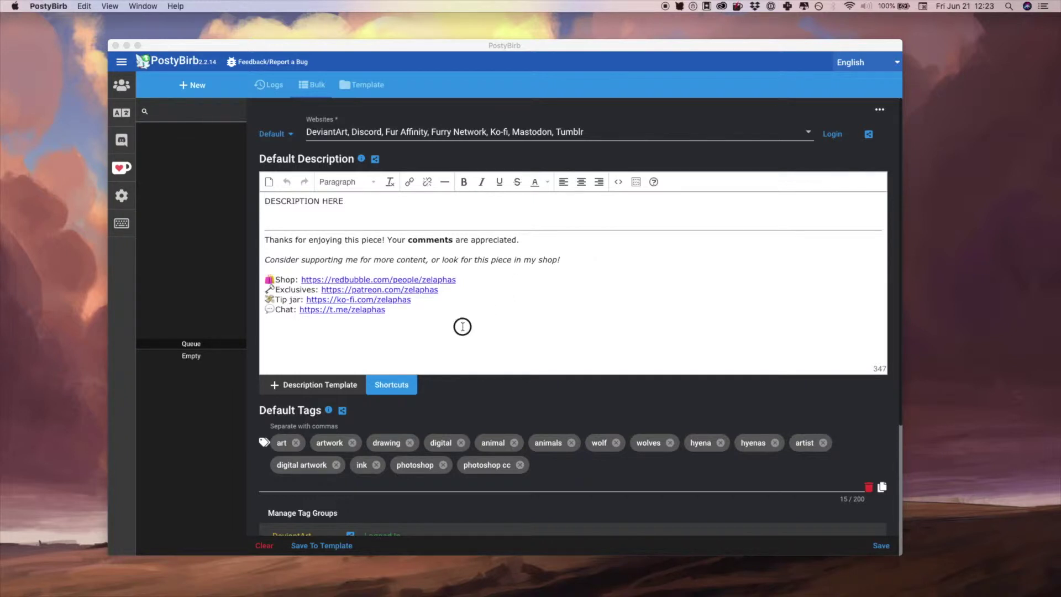
drag(330, 233, 443, 317)
click(478, 308)
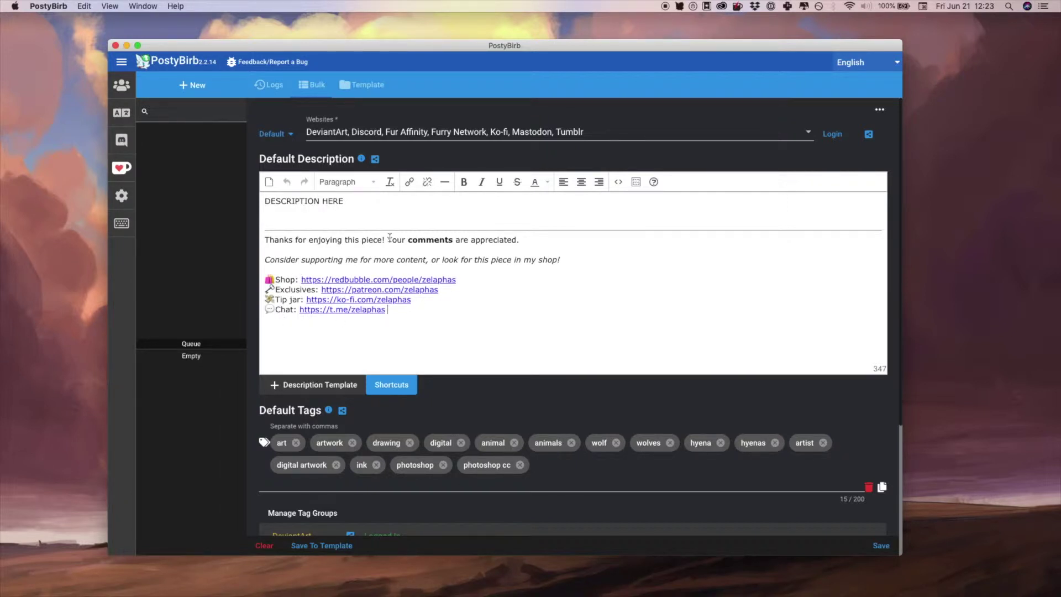
Step: Inspect the Mastodon, Discord and Ko-fi site settings, including Ko-fi's own description text
scroll(478, 292, down, 5)
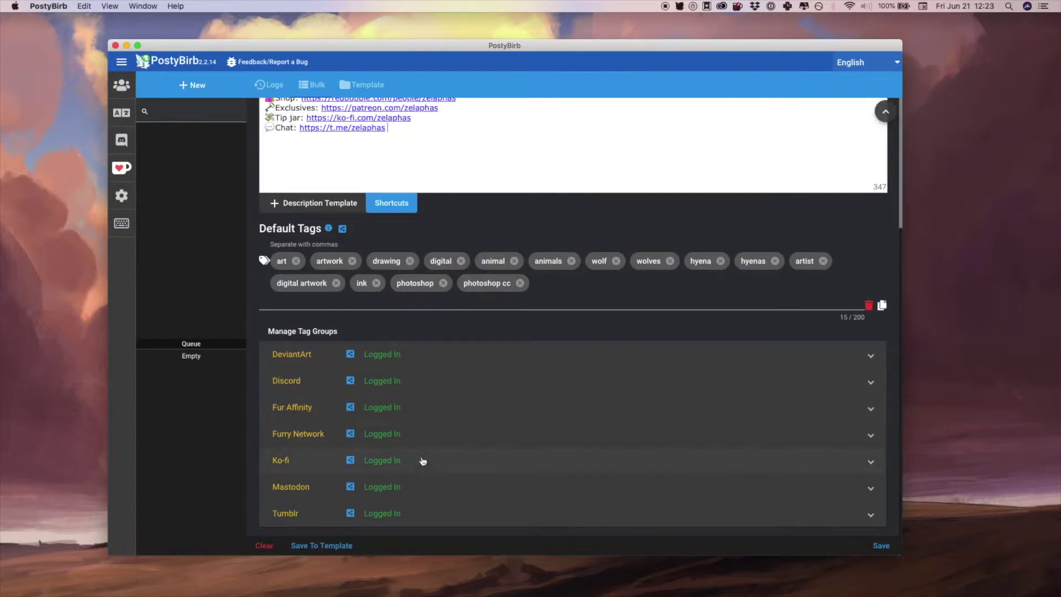
click(425, 487)
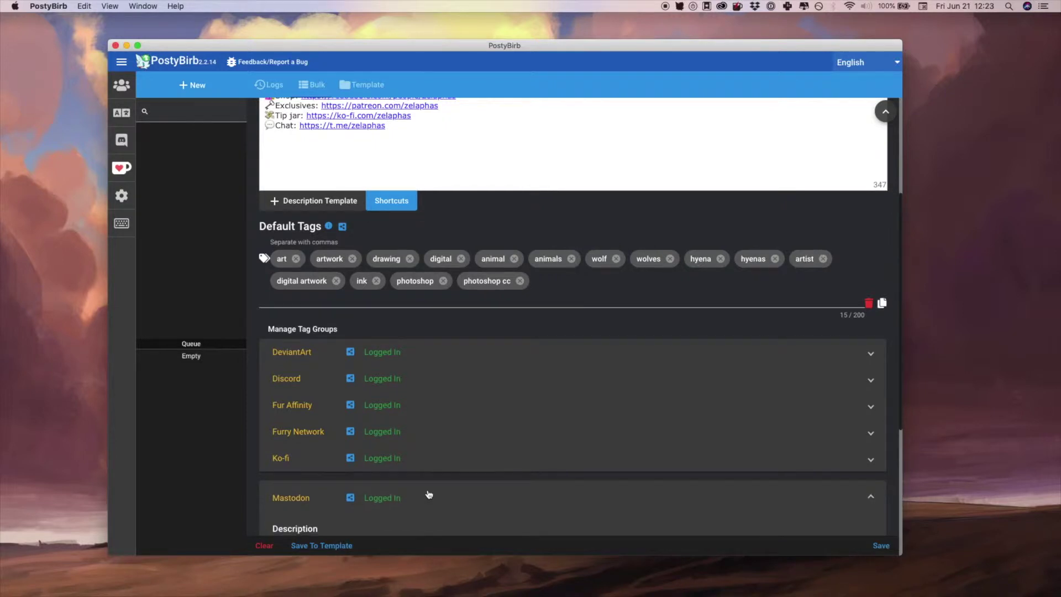
scroll(426, 491, down, 4)
click(409, 182)
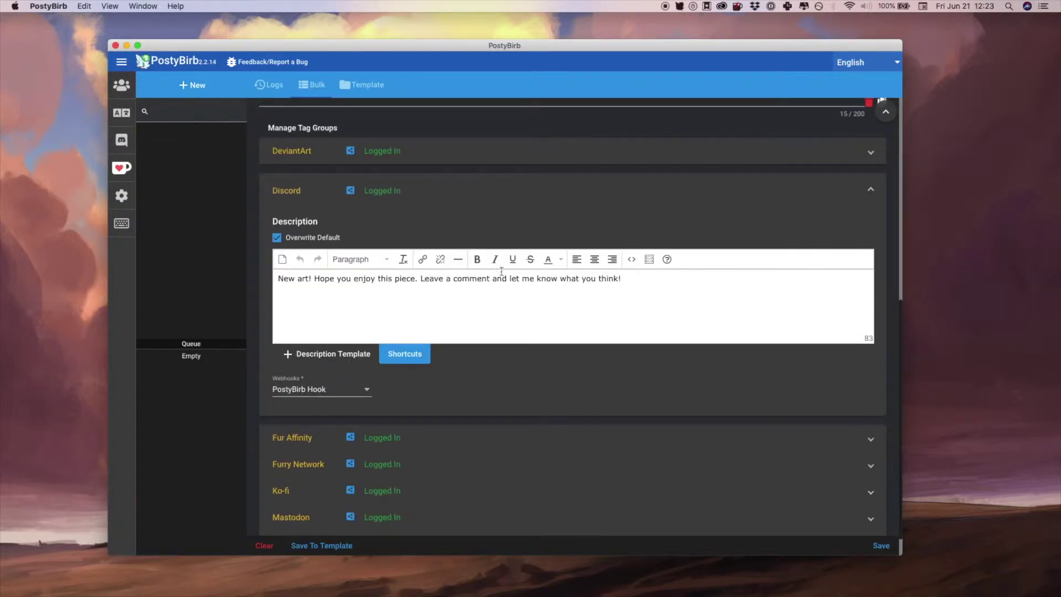
click(464, 488)
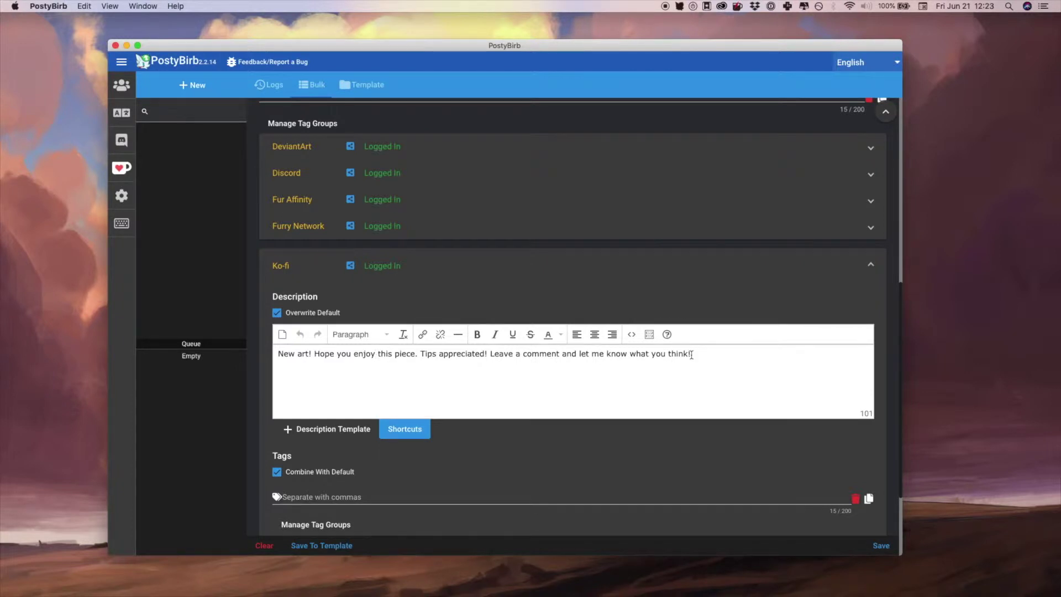
scroll(541, 383, up, 1)
click(476, 221)
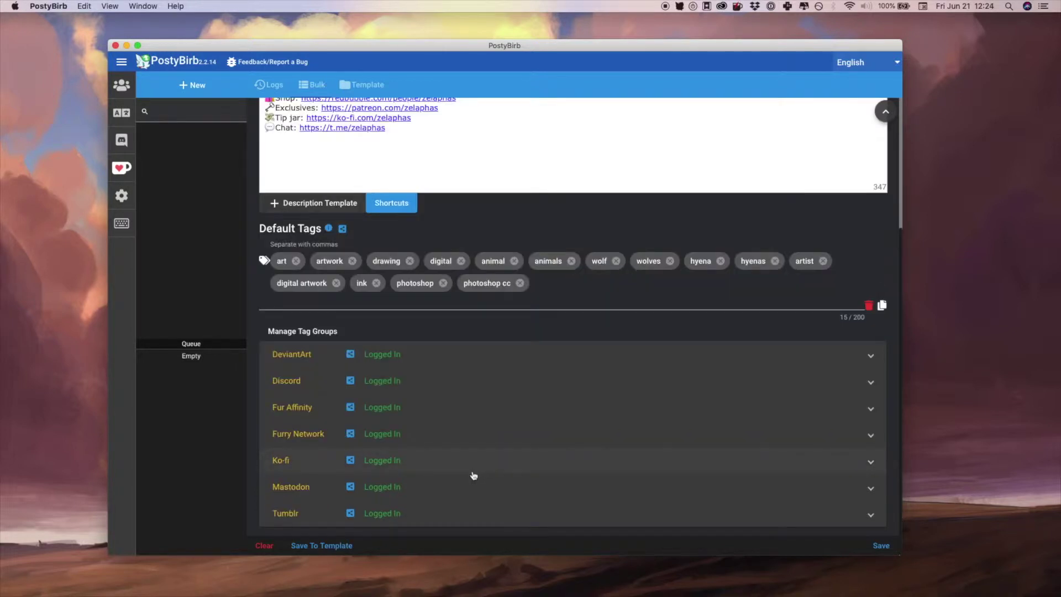
click(466, 464)
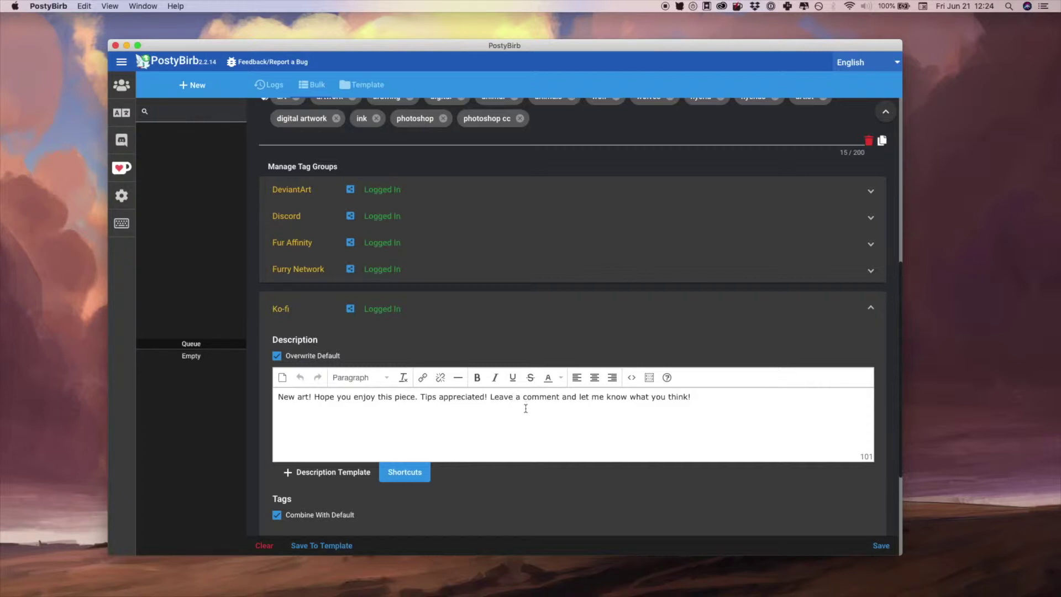
drag(298, 397, 394, 412)
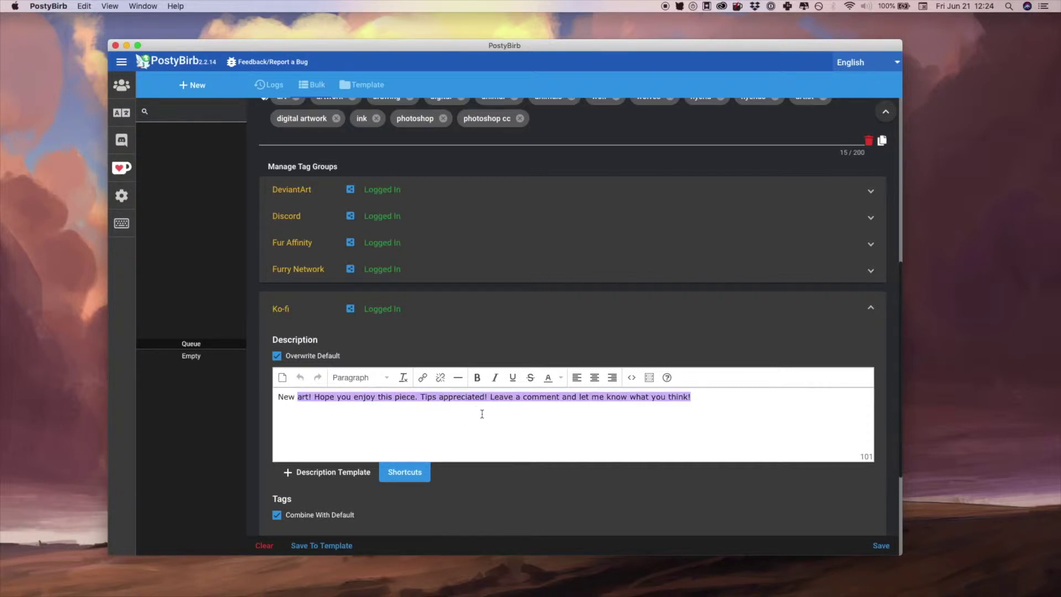
click(517, 405)
Step: Create a new submission from magpie_smol, ox_smol, buffalo_smol, robinclothes_smol and FenrisCamping_smol JPGs
scroll(471, 298, up, 6)
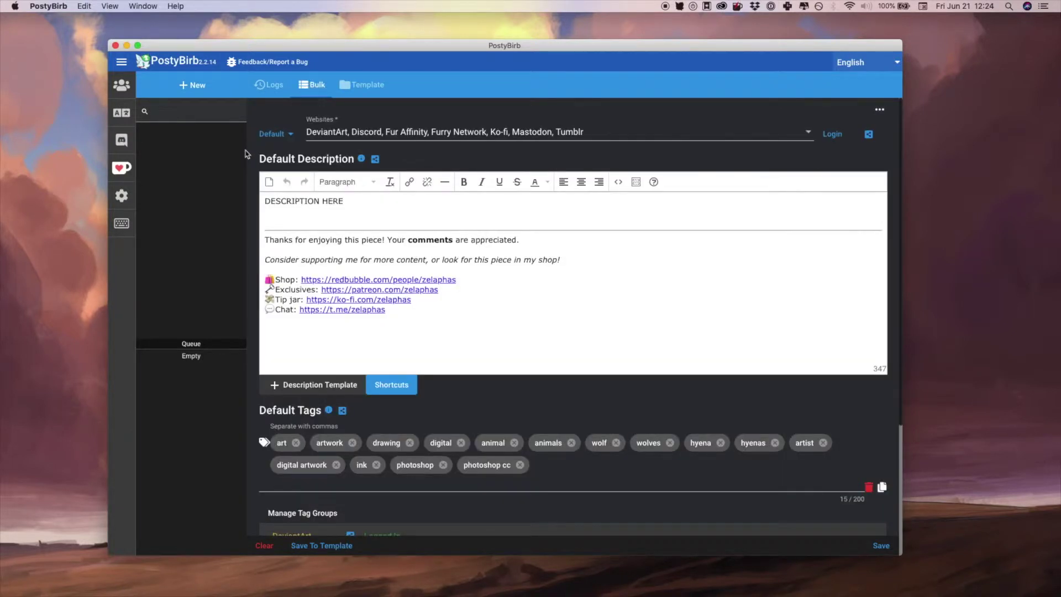
click(191, 86)
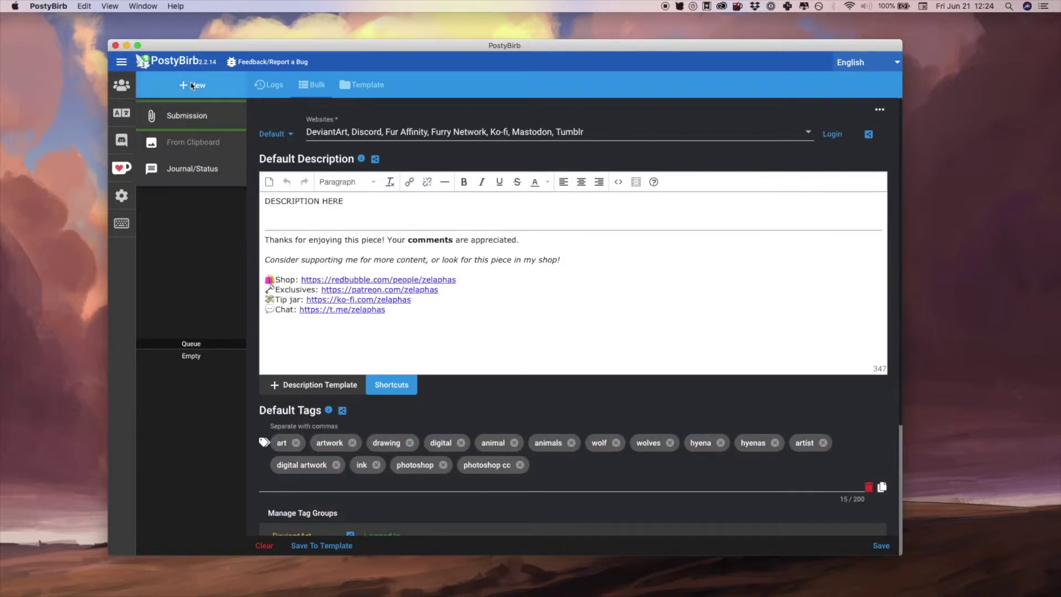
click(186, 117)
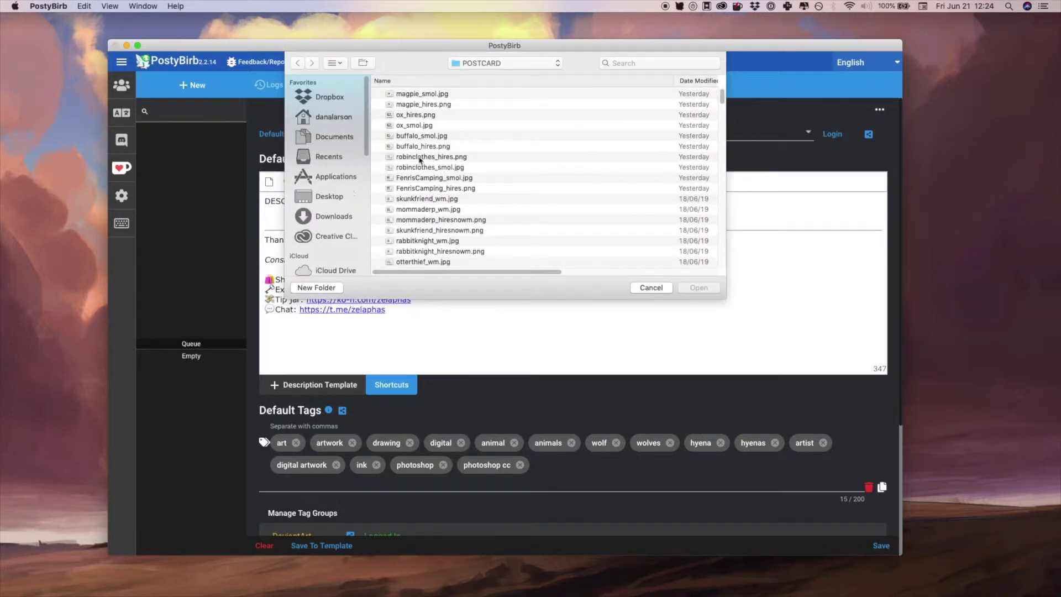
click(435, 95)
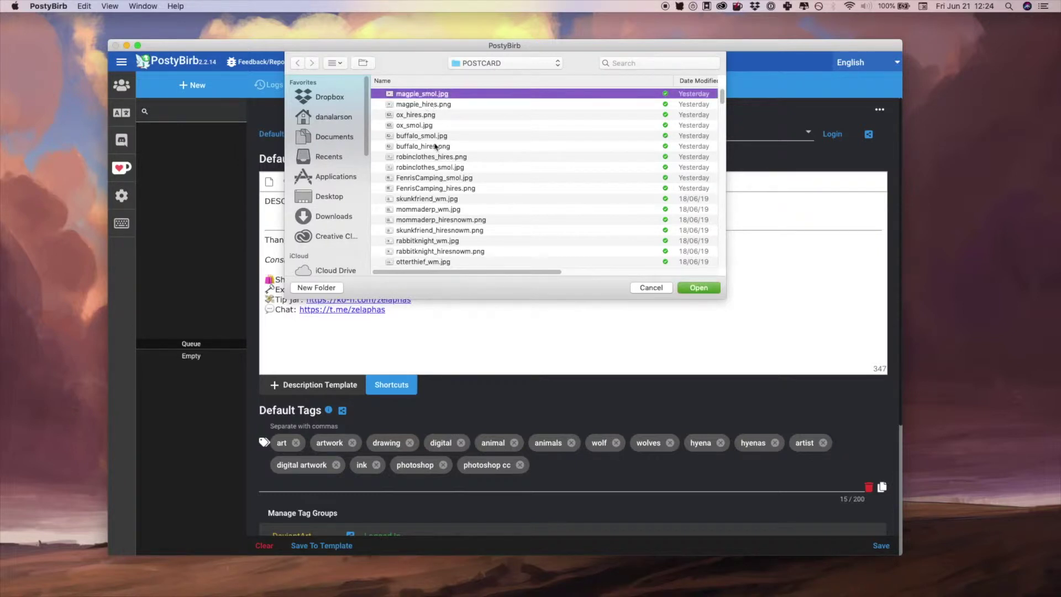
super+click(434, 177)
super+click(414, 124)
super+click(421, 135)
super+click(430, 167)
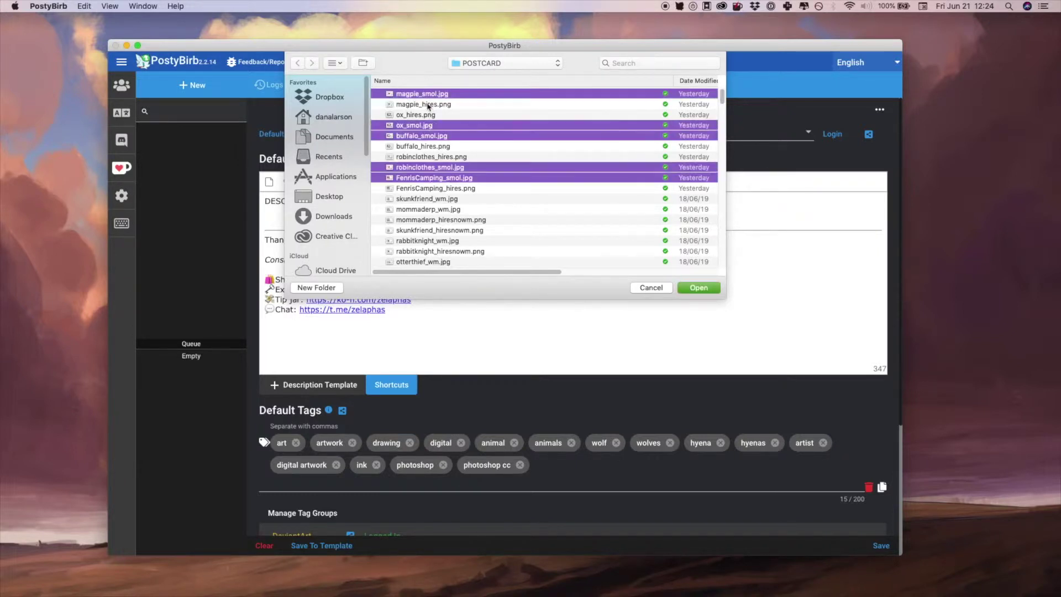
click(697, 288)
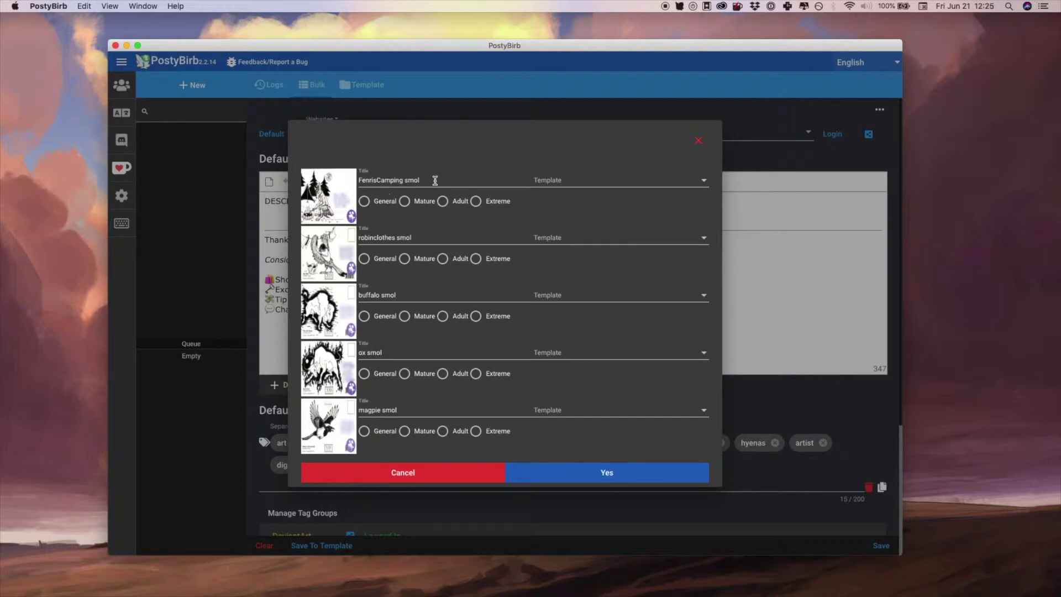
Step: Retitle the postcards 'Australian Wolf goes Camping', 'Robin hanging up clothes on the line', 'Buffalo buffalo? Buffalo!', 'Goopy OxMagpie'
drag(424, 179, 357, 179)
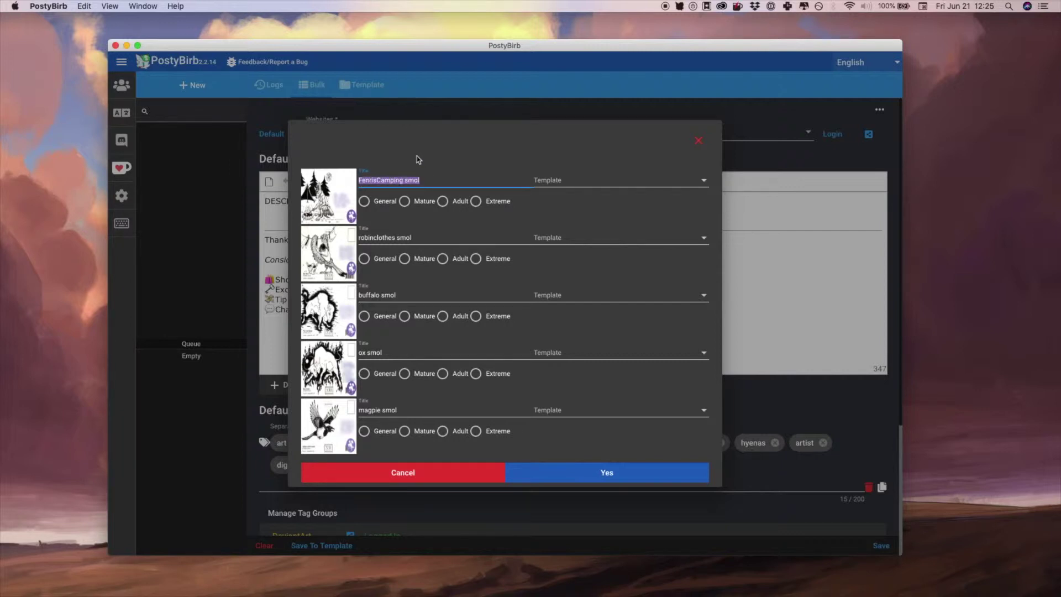
text(Australian Wolf goes Camping)
drag(412, 238, 357, 238)
text(Robin hanging up clothes on the line)
drag(397, 295, 357, 295)
text(Buffalo buffalo? Buffalo!)
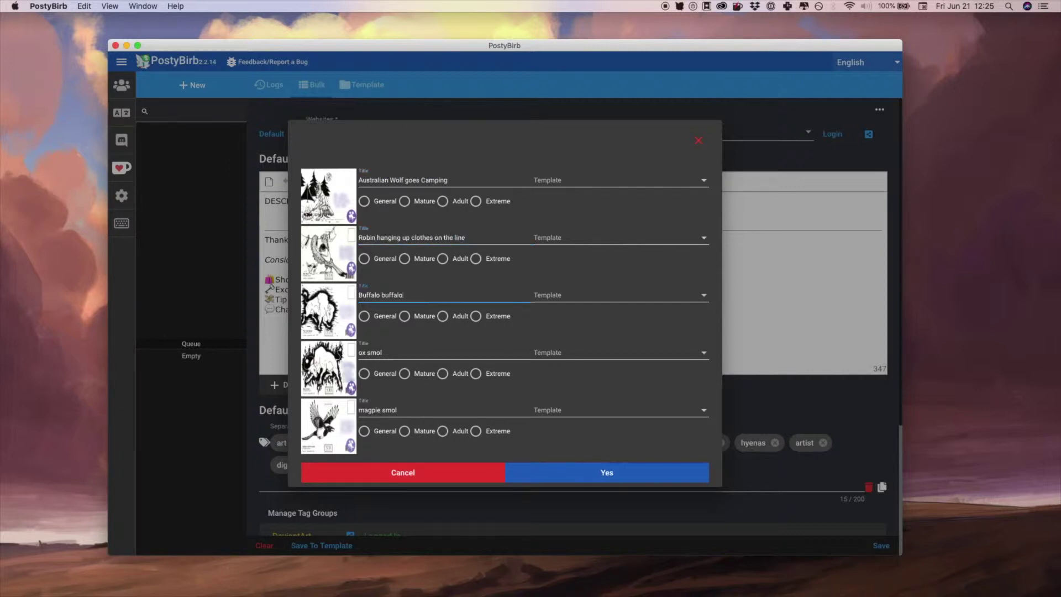
drag(381, 352, 357, 353)
text(Goopy OxMagpie)
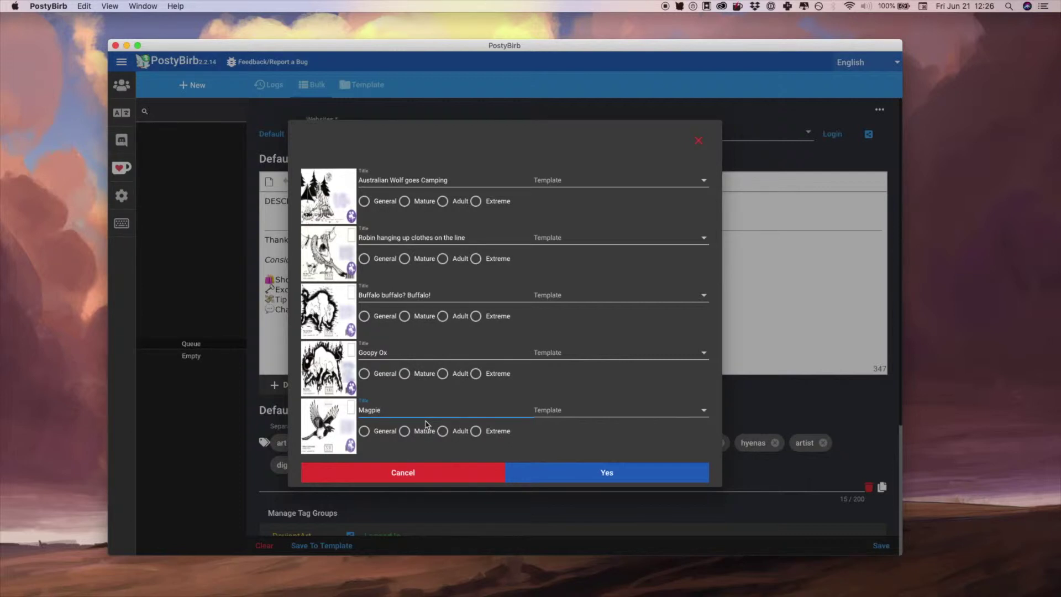
Step: Rate all five postcards General, apply the MAIN with Shorter Descriptions template, and confirm
click(364, 201)
click(365, 259)
click(364, 316)
click(364, 374)
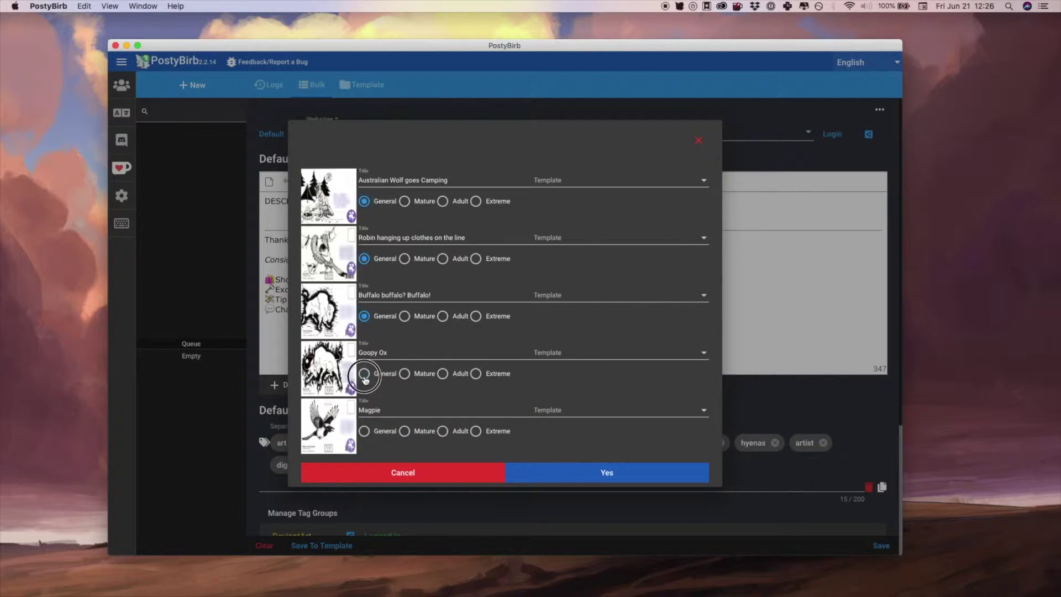
click(365, 433)
click(641, 186)
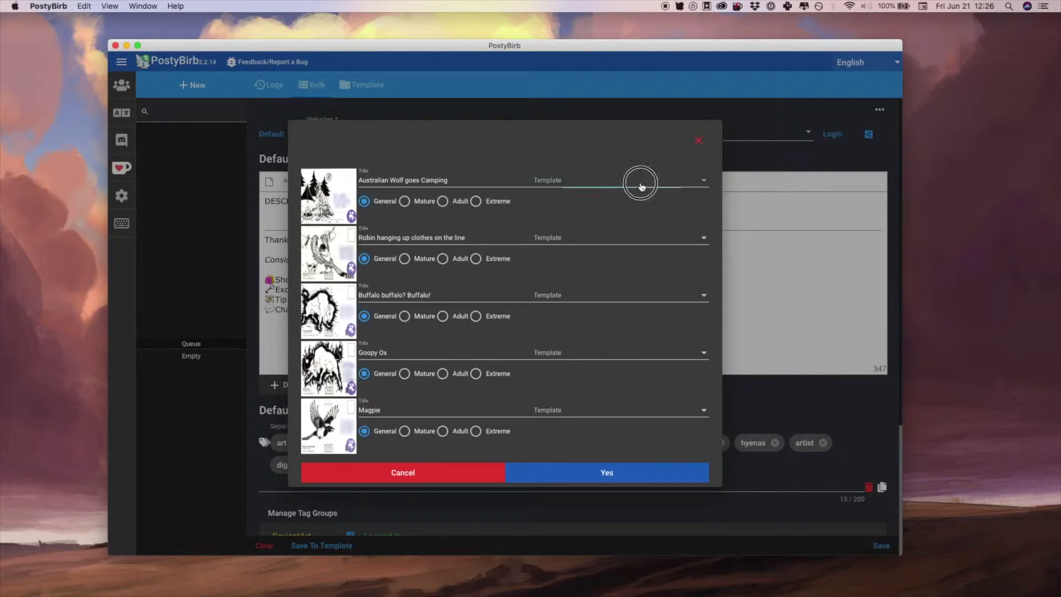
click(635, 183)
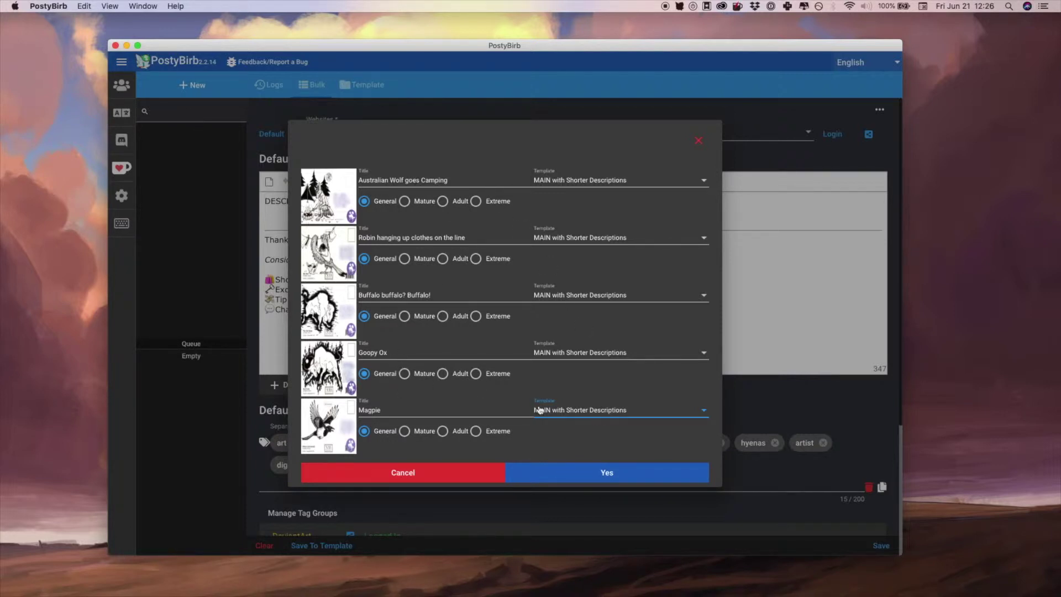
click(582, 472)
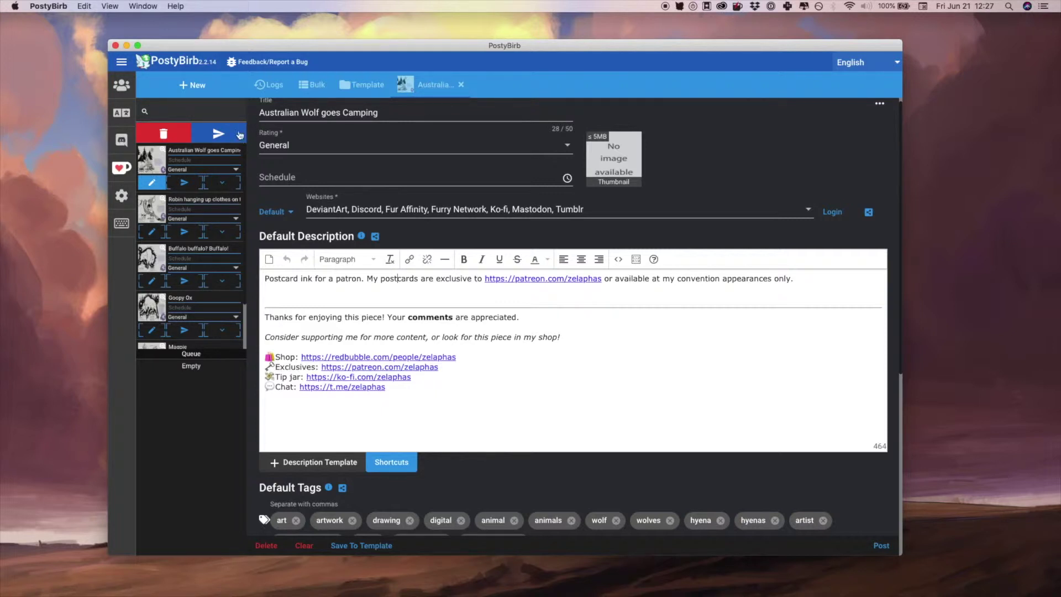
Step: Open edit tabs for the Robin, Buffalo, Goopy Ox and Magpie submissions
click(319, 88)
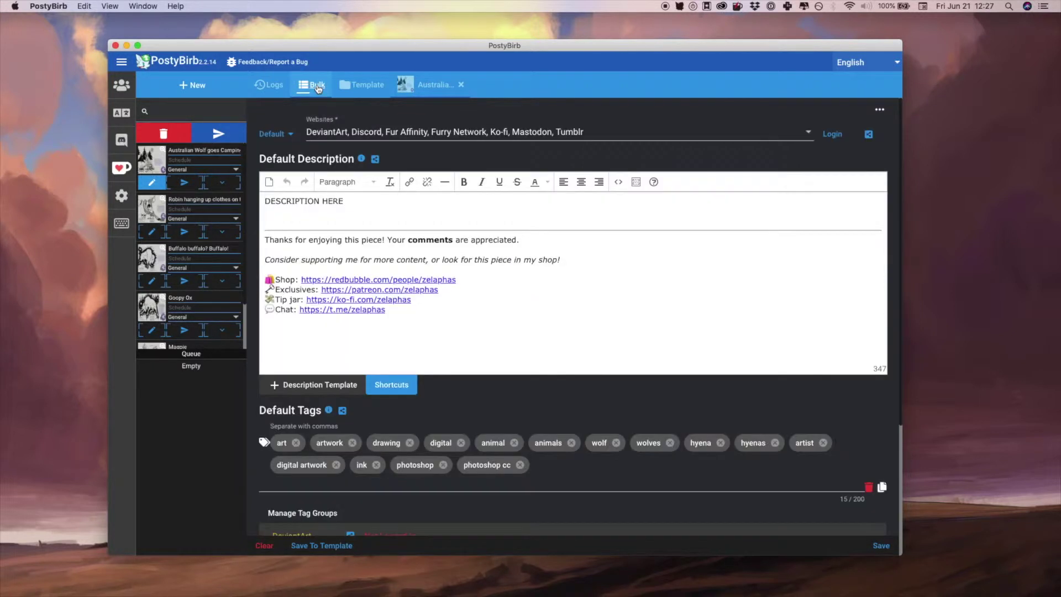
click(152, 231)
click(152, 280)
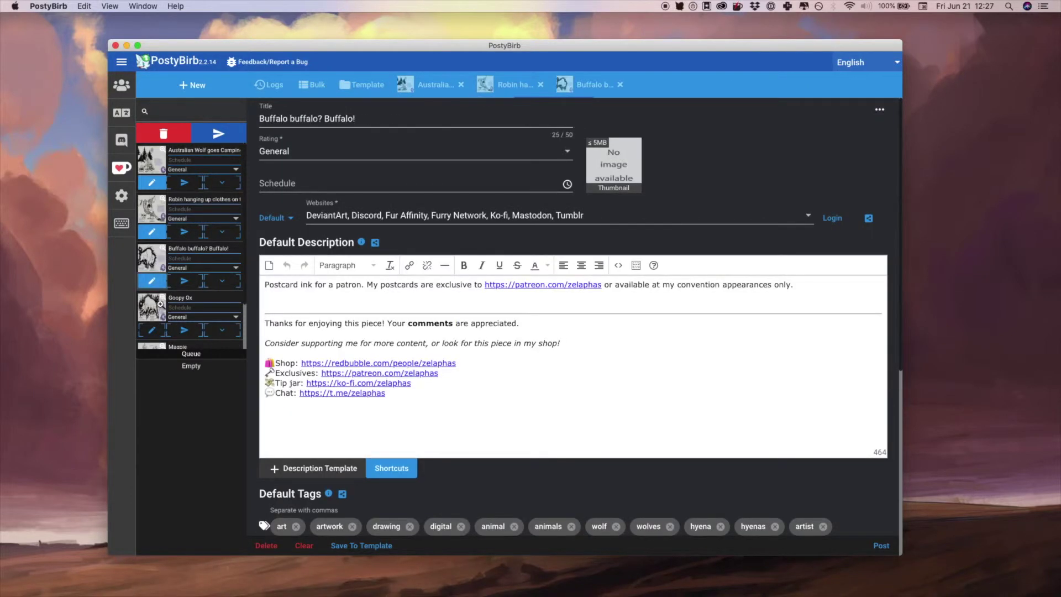
click(152, 330)
scroll(188, 287, down, 2)
click(151, 322)
Step: Copy the patron postcard sentence from the Magpie description
triple_click(288, 285)
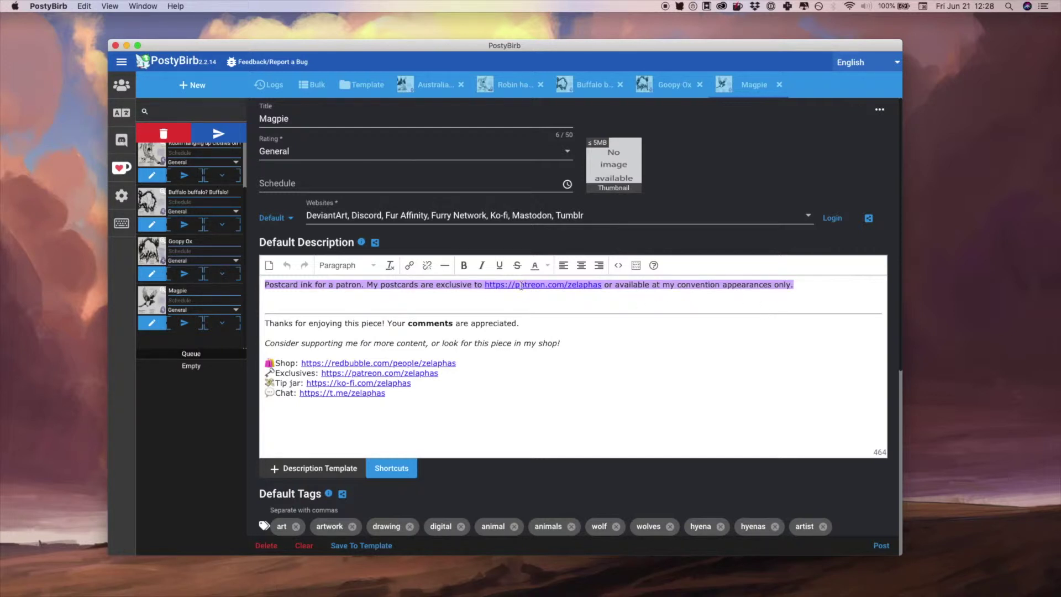
key(super+c)
click(317, 87)
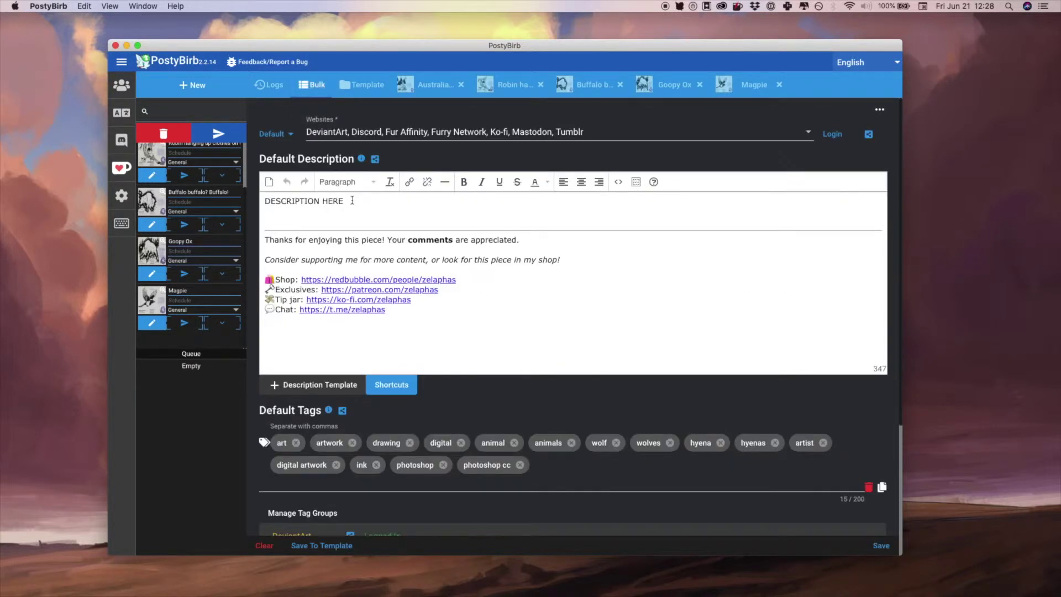
Step: Paste the patron sentence over the bulk 'DESCRIPTION HERE' placeholder and add 'This robin is so cute!' to Robin
drag(352, 200, 277, 195)
key(super+v)
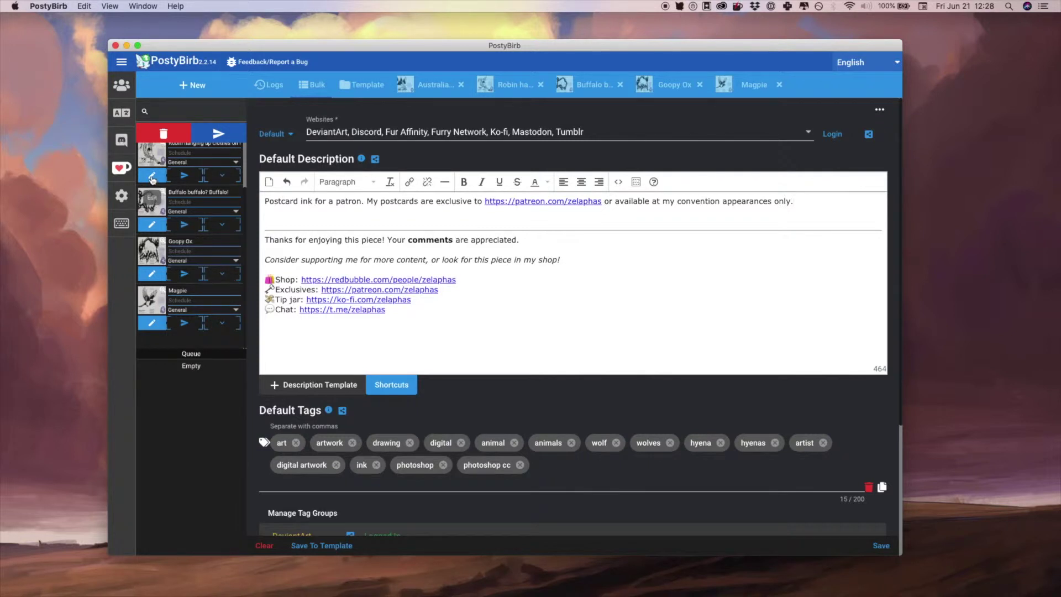
click(152, 176)
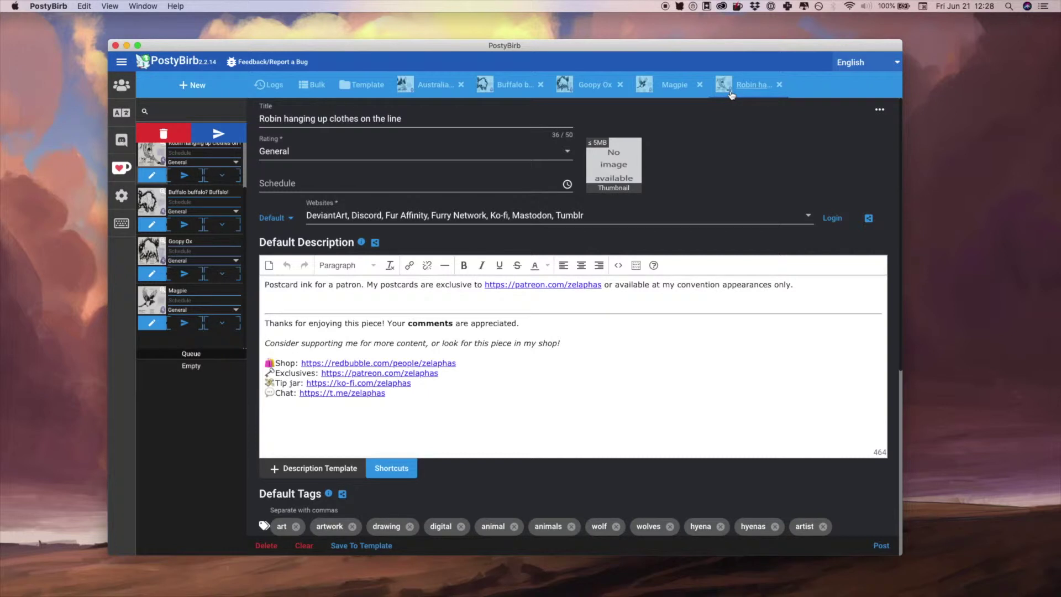
click(800, 288)
text(This robin is so cute!)
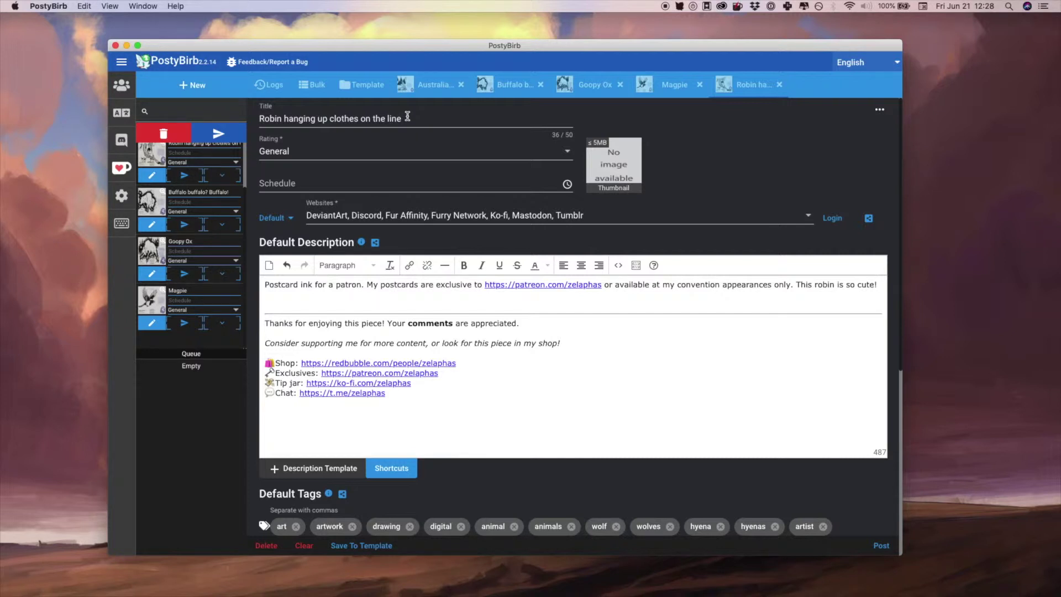
click(311, 93)
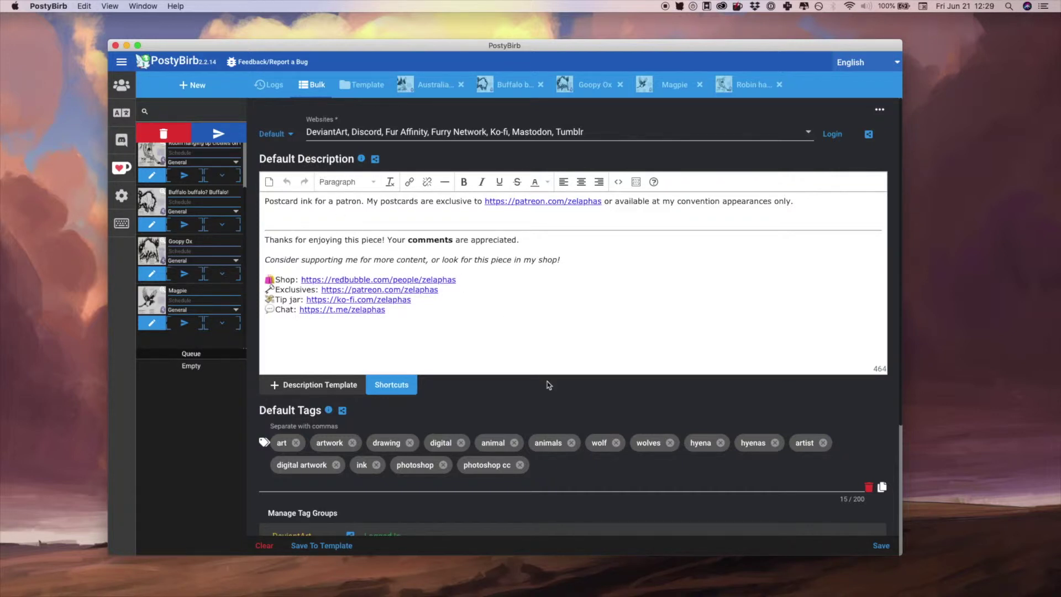
scroll(548, 386, down, 5)
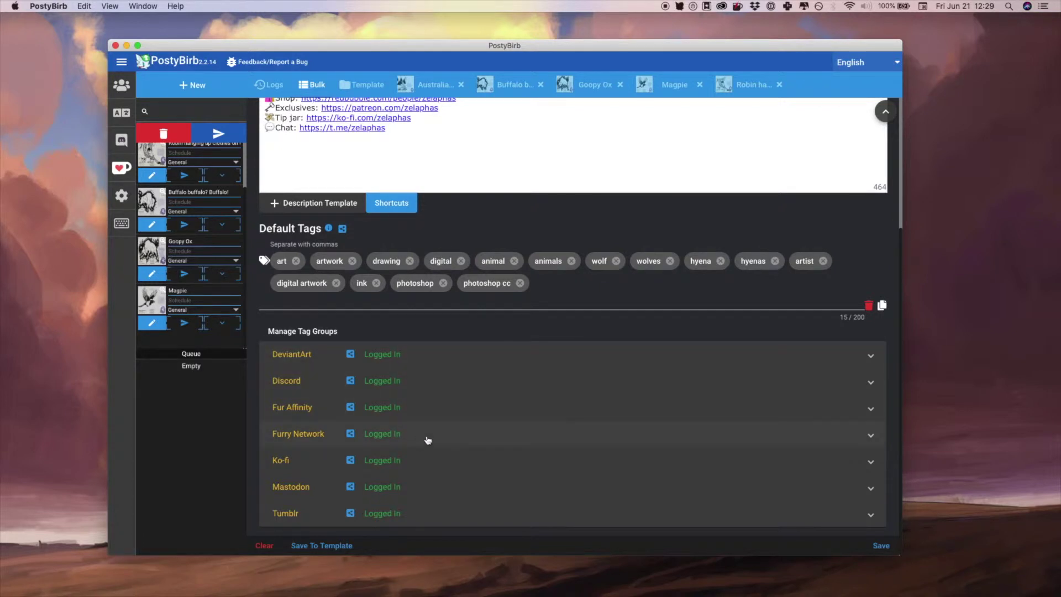
click(426, 459)
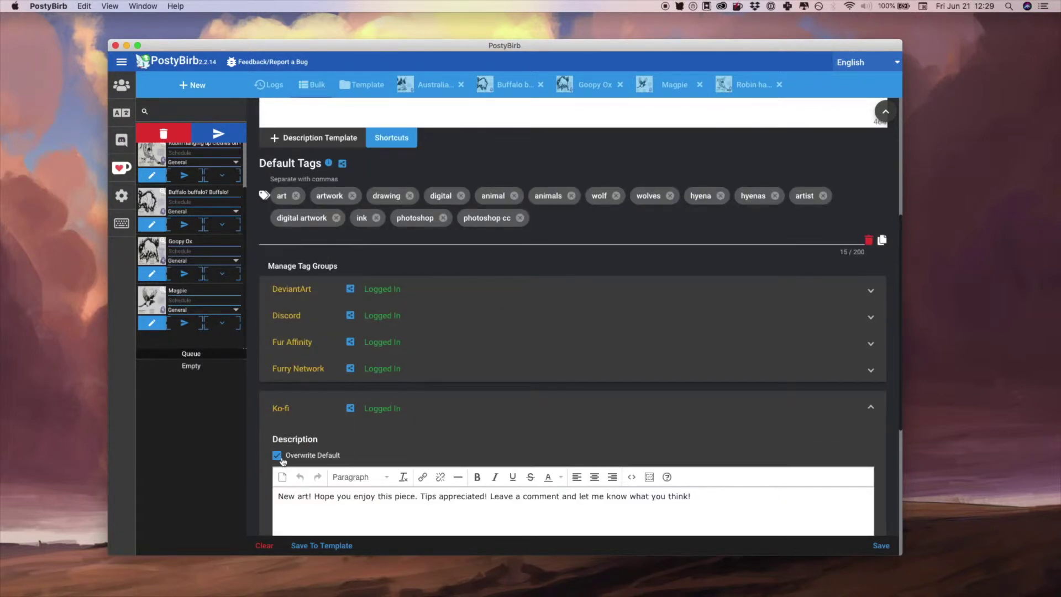
scroll(443, 387, down, 3)
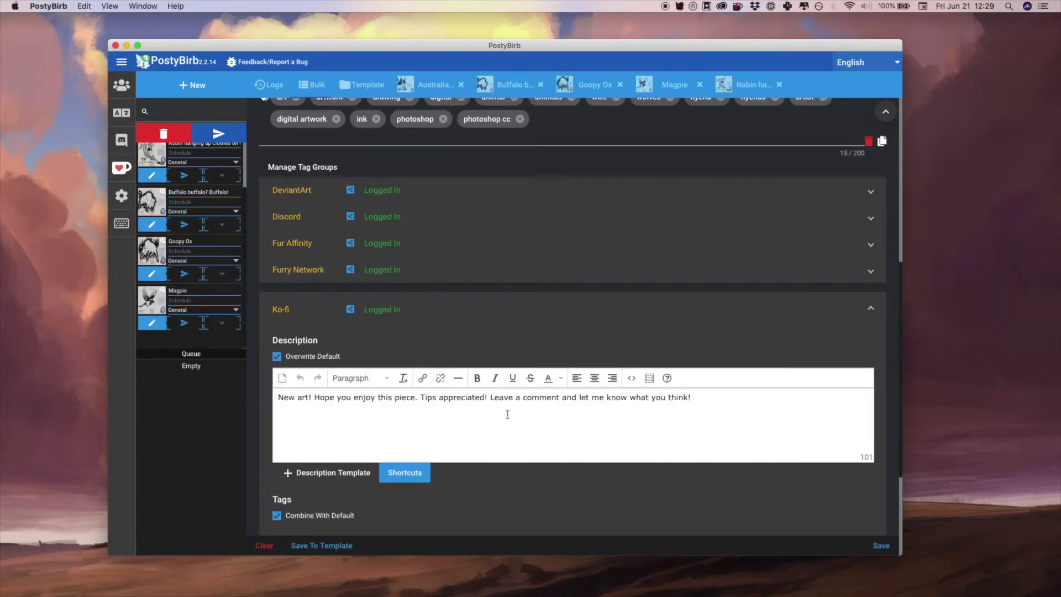
scroll(469, 301, up, 10)
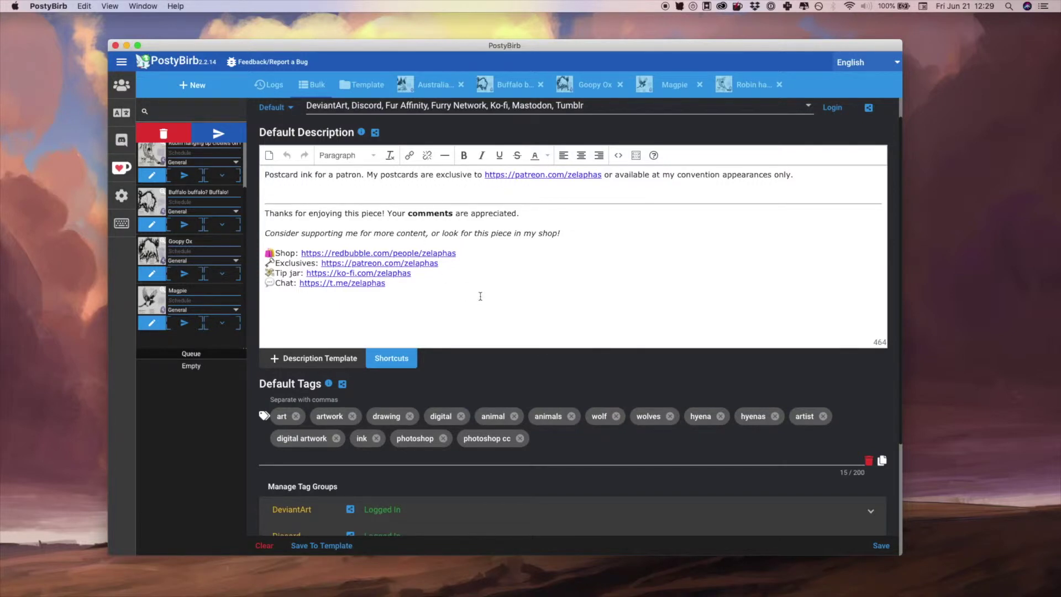
scroll(481, 297, down, 5)
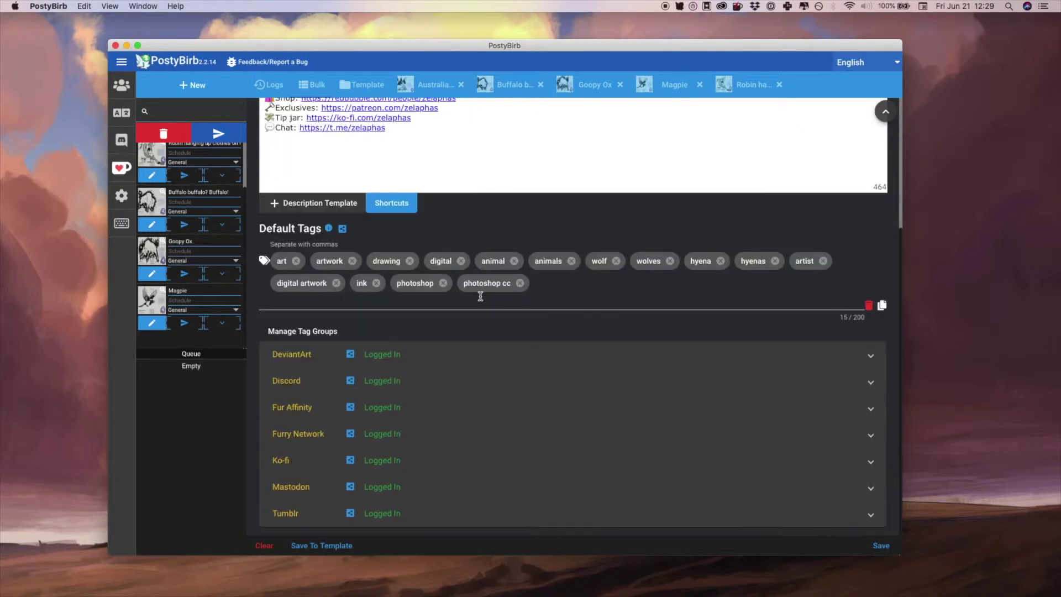
click(450, 460)
scroll(437, 431, down, 3)
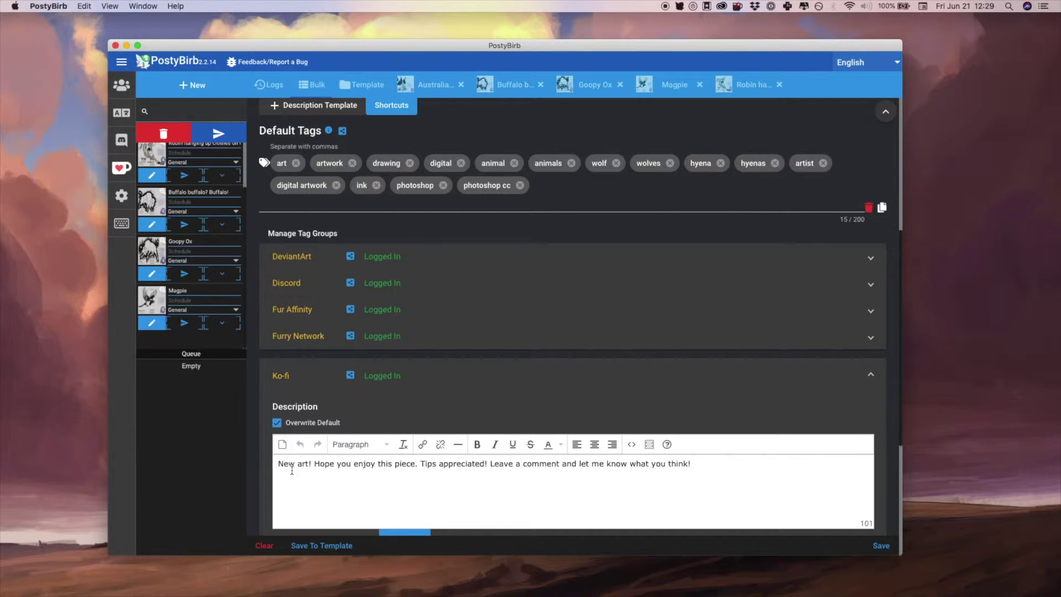
drag(294, 464, 691, 465)
Step: Save the bulk edits to Australian Wolf, Robin, Buffalo, Goopy Ox and Magpie submissions
click(467, 375)
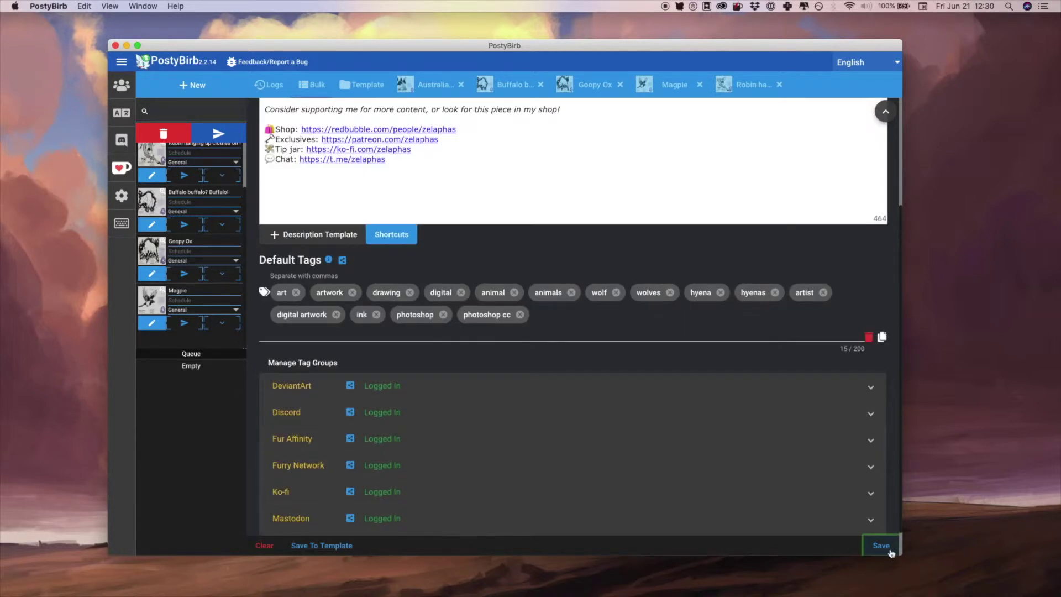
click(882, 546)
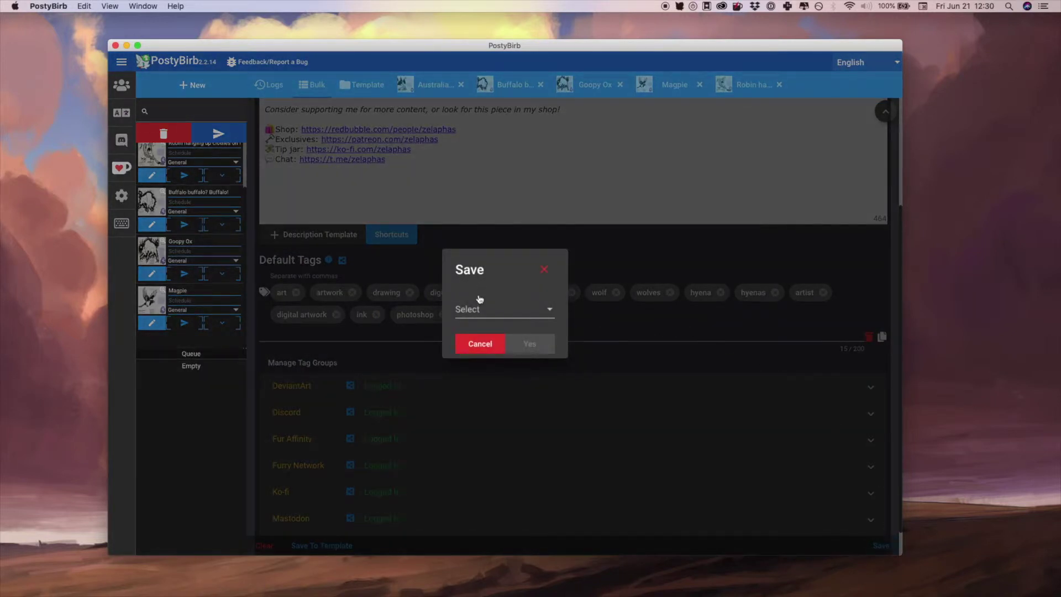
click(544, 313)
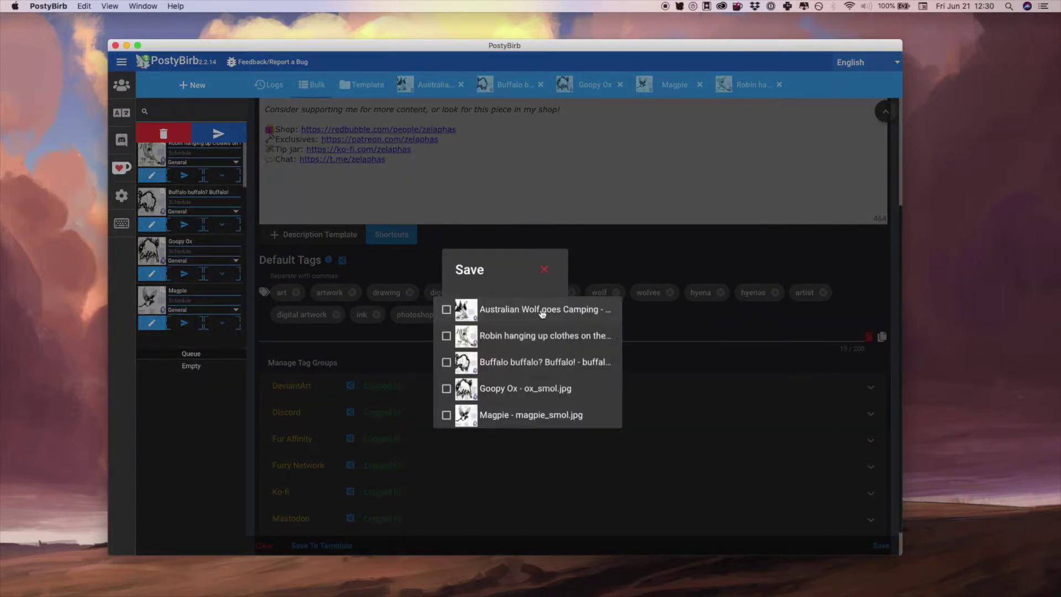
click(447, 311)
click(447, 337)
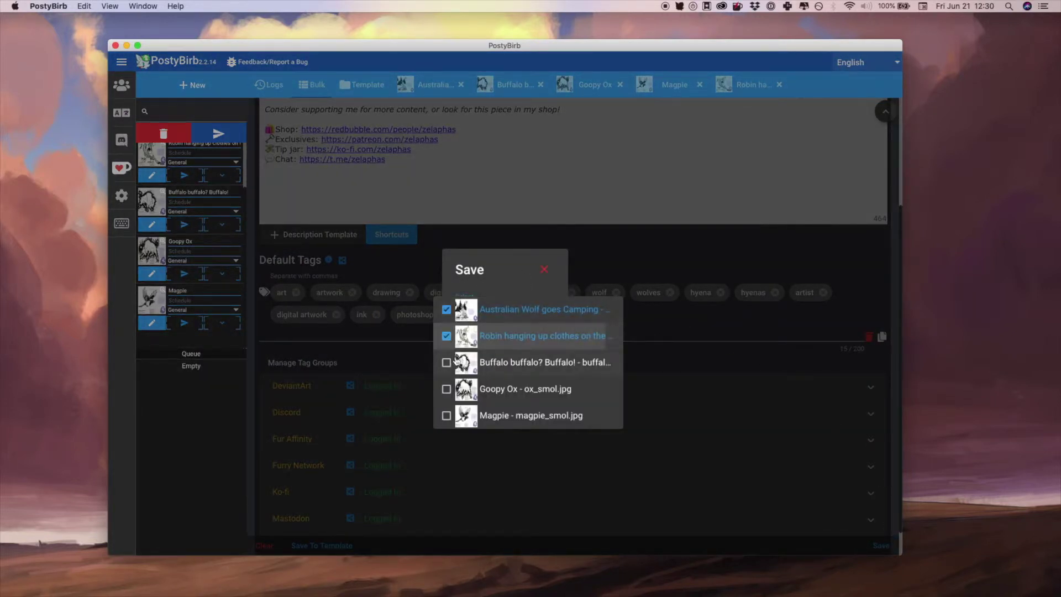
click(447, 363)
click(447, 390)
click(447, 416)
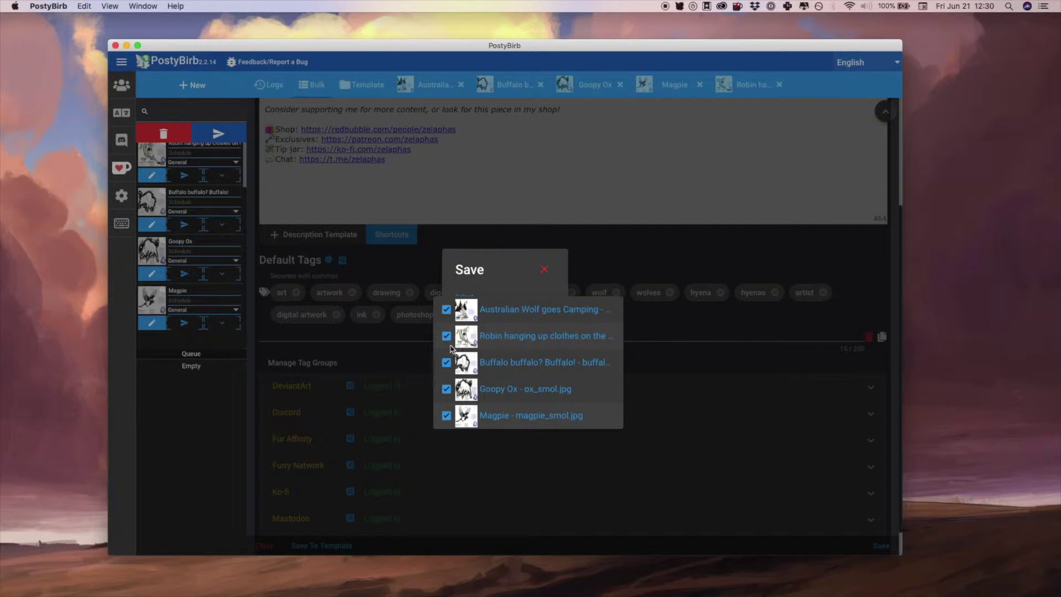
click(446, 337)
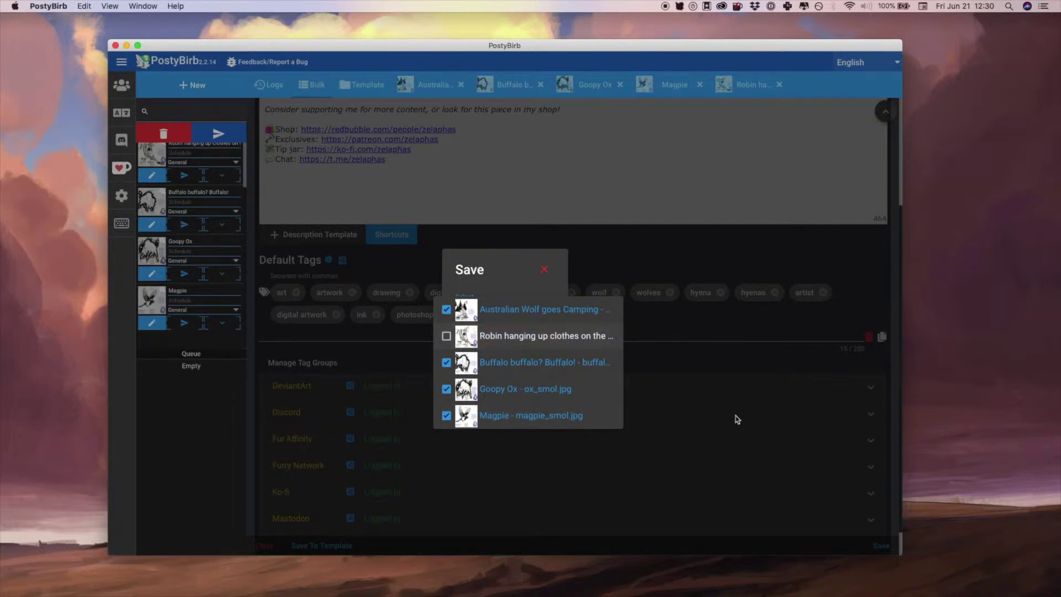
click(446, 336)
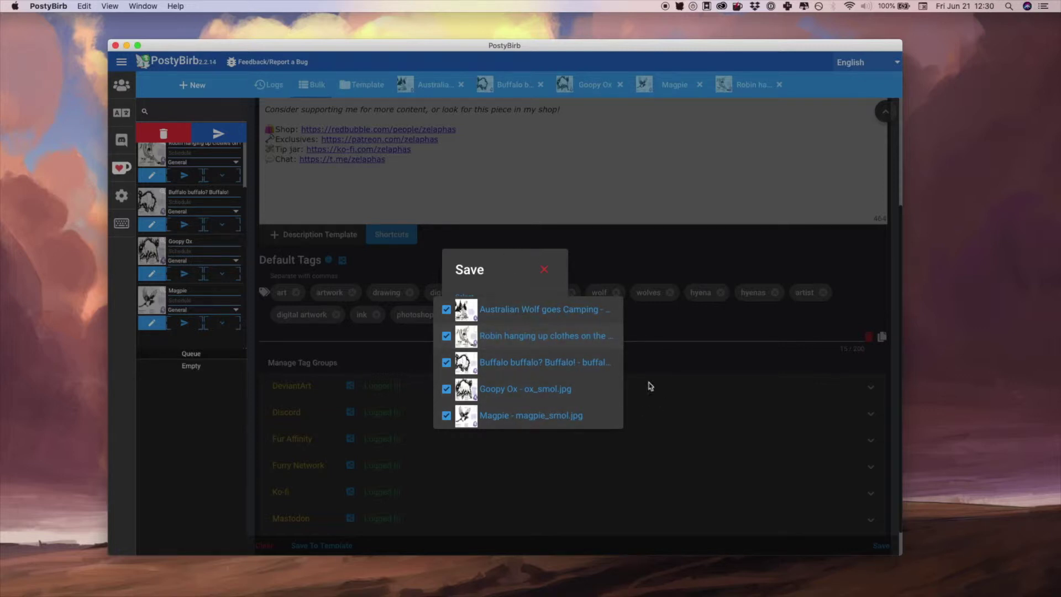
click(507, 274)
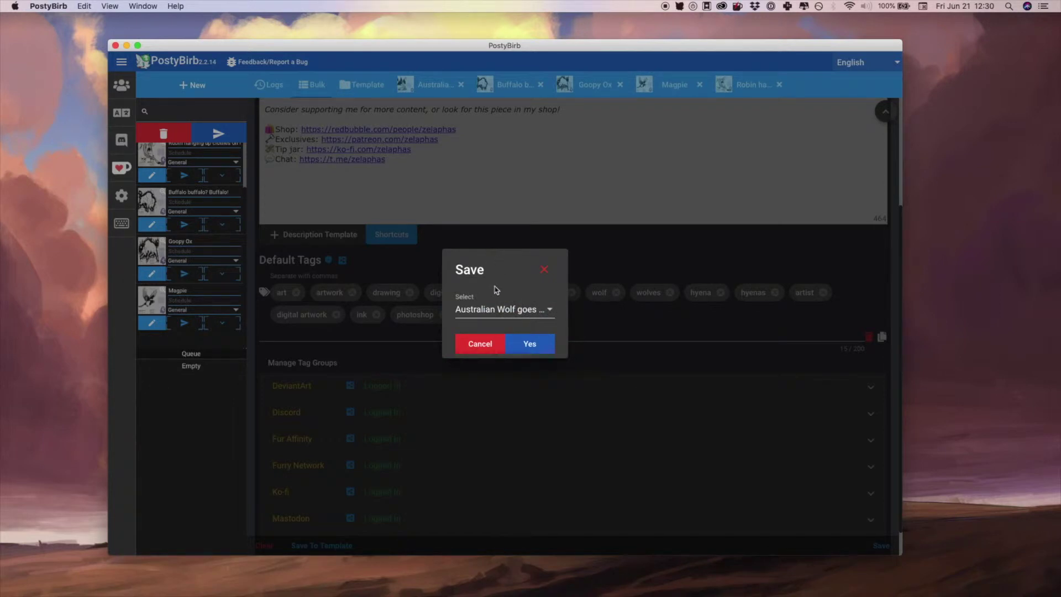
click(531, 345)
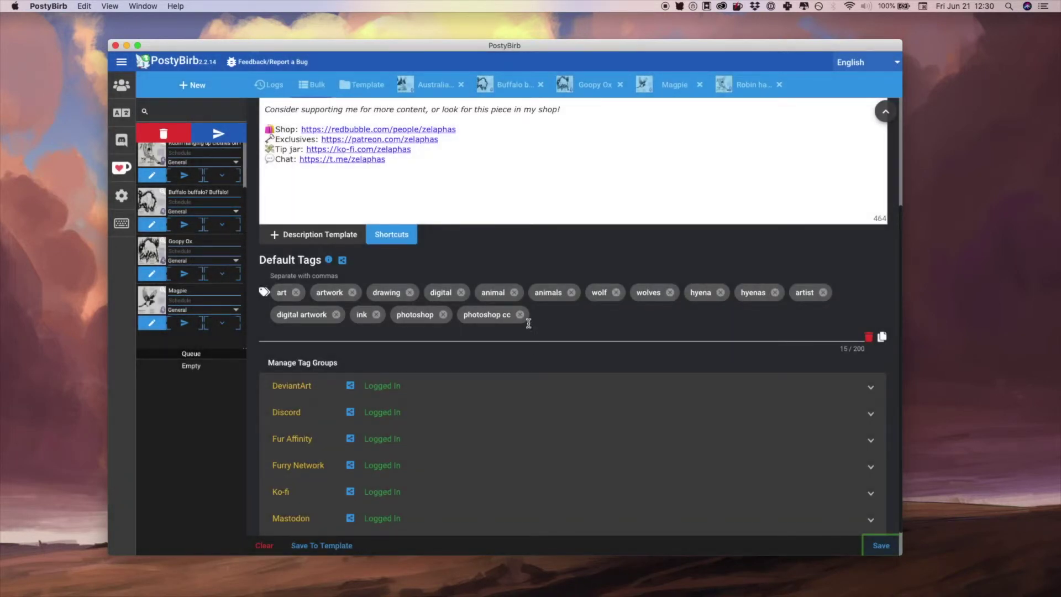
scroll(528, 323, up, 5)
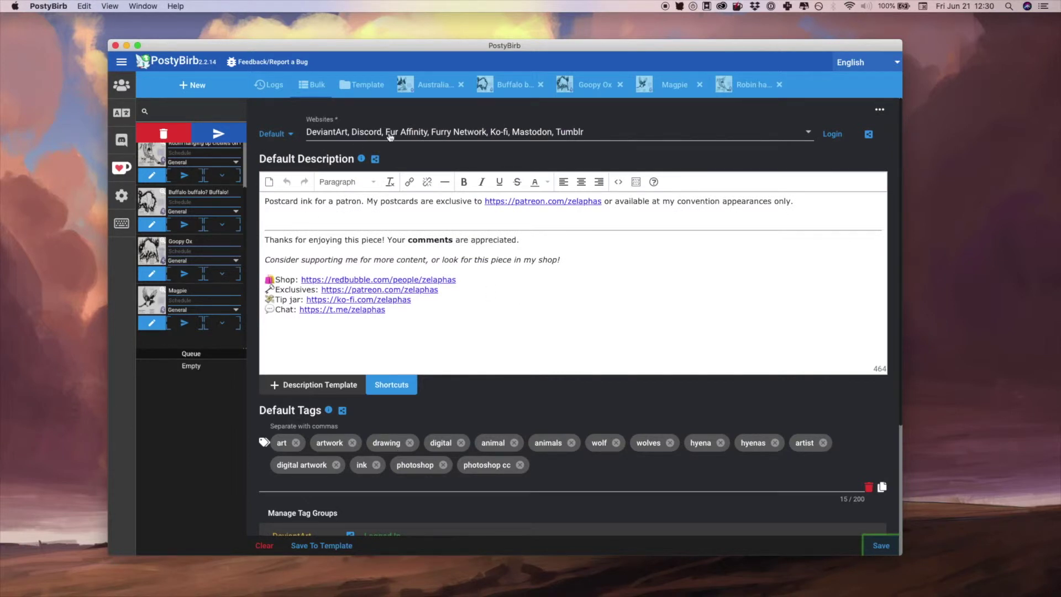
click(436, 85)
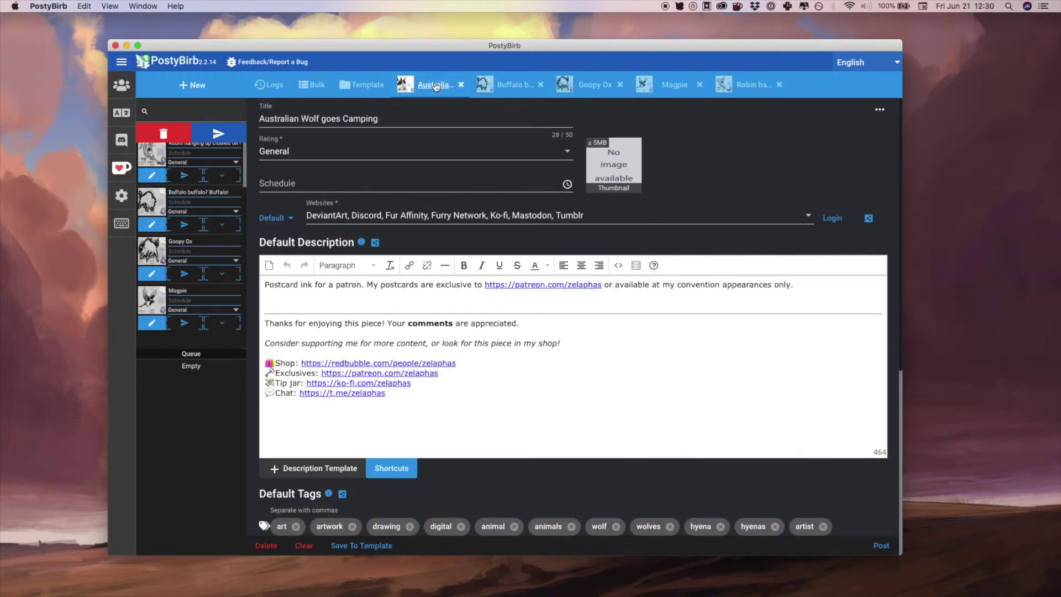
click(753, 84)
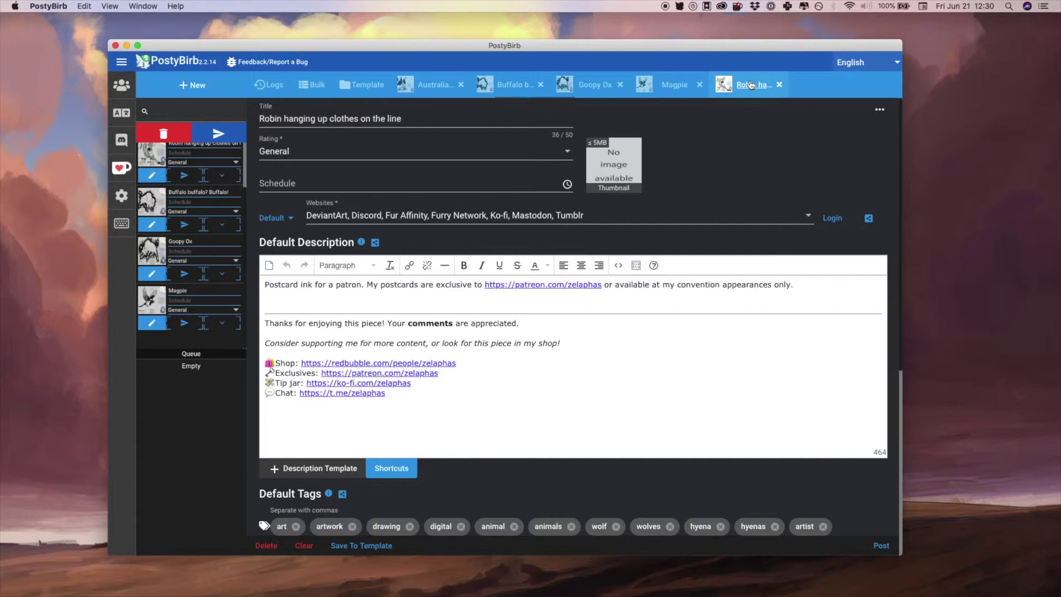
click(674, 85)
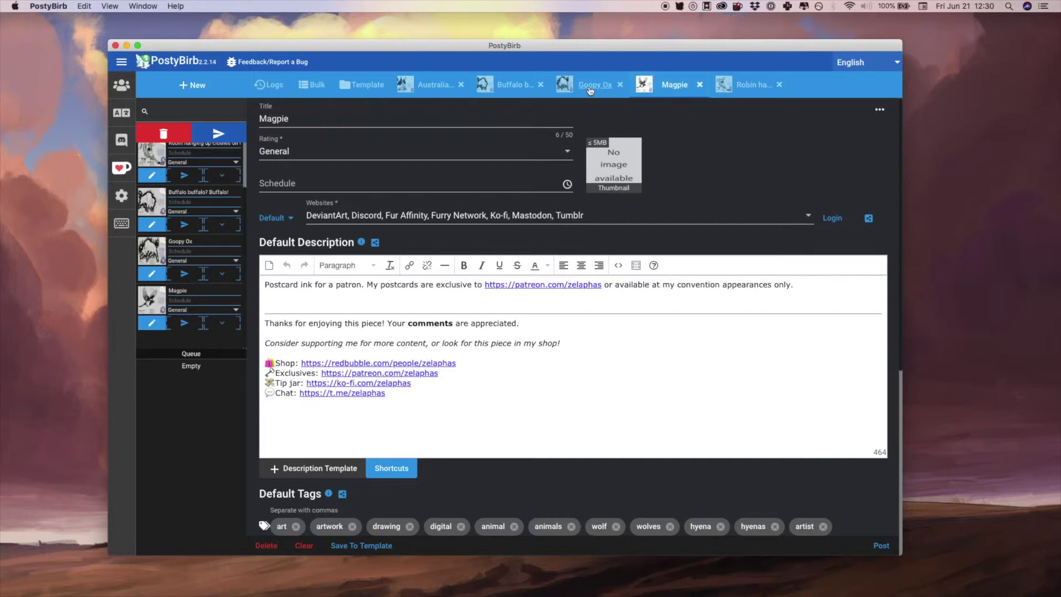
click(594, 84)
click(508, 88)
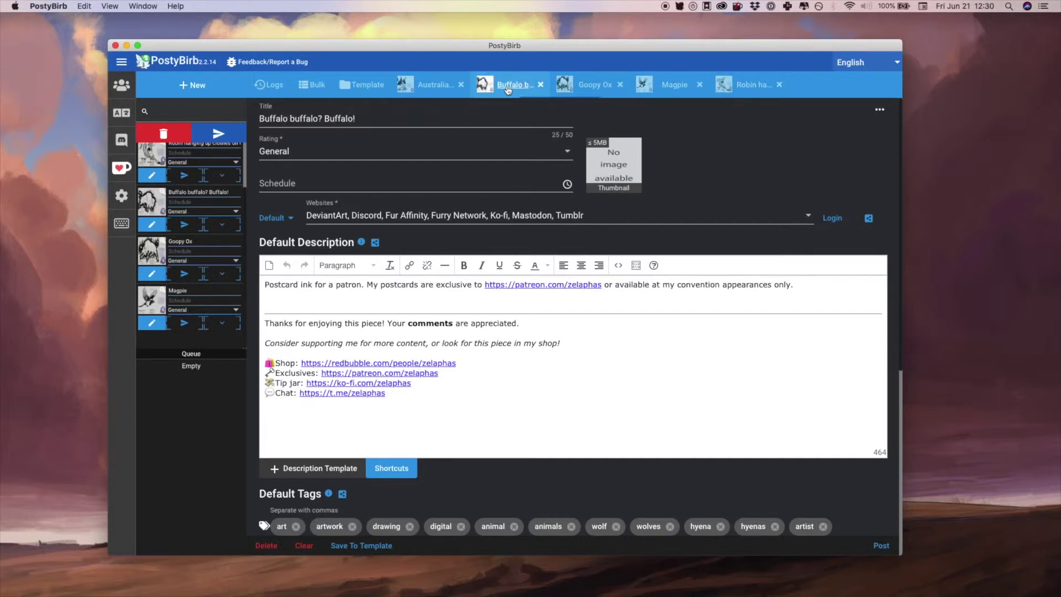
click(753, 85)
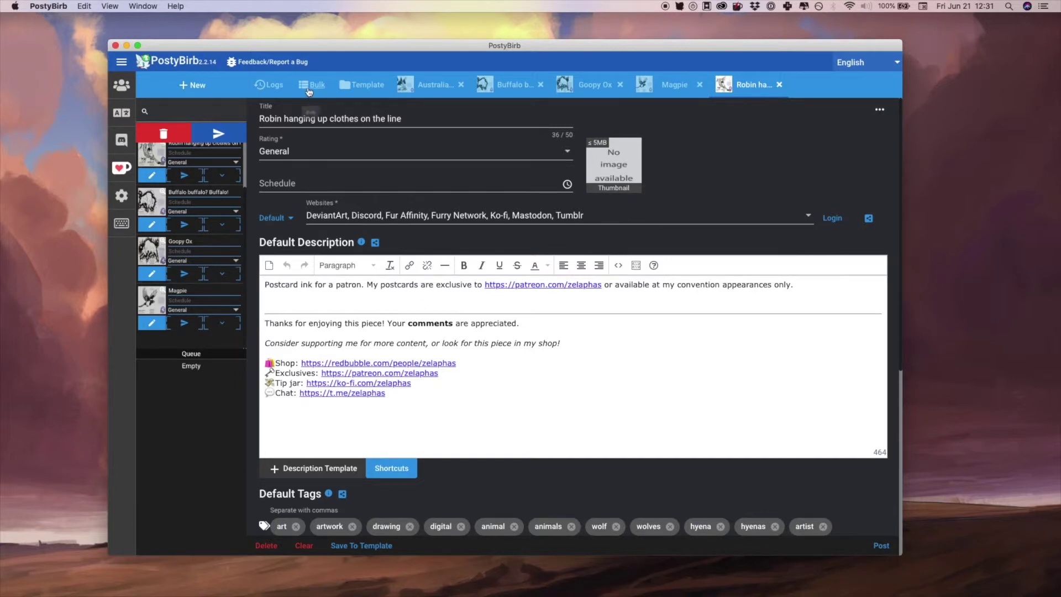
scroll(573, 331, down, 3)
click(882, 545)
click(509, 310)
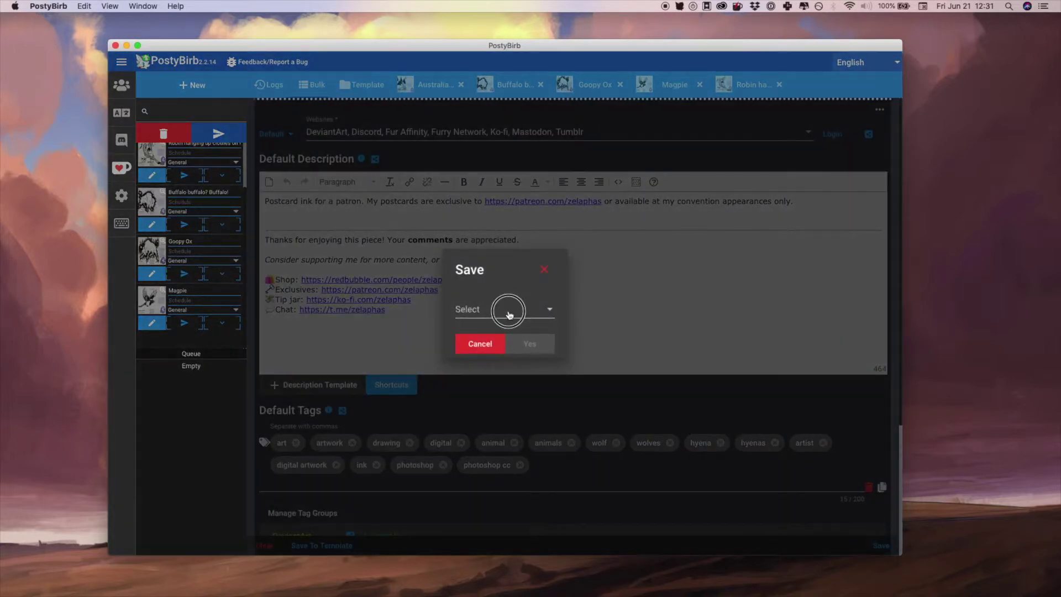
click(509, 267)
click(544, 269)
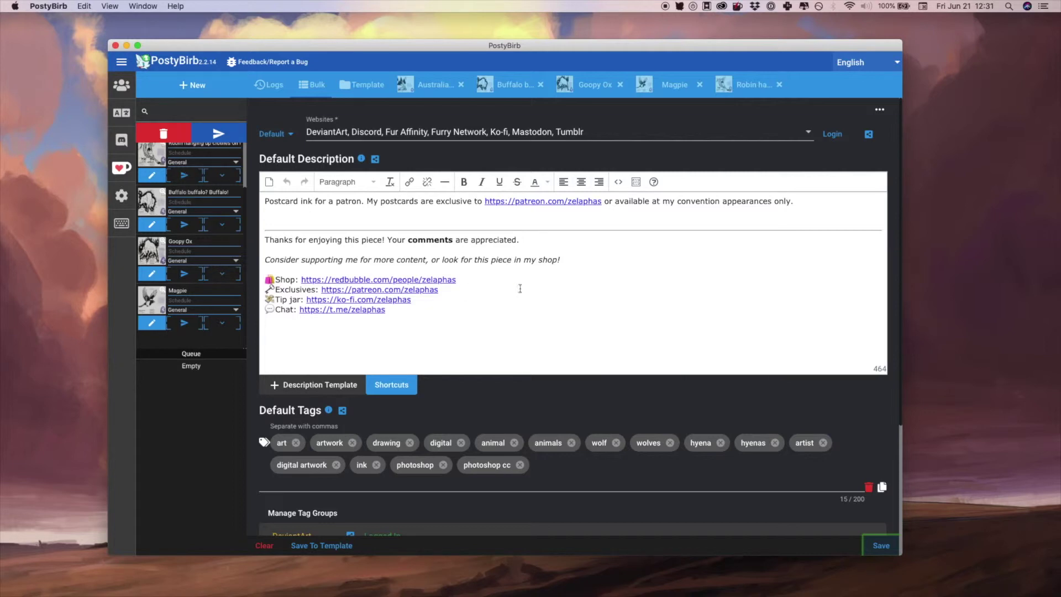
scroll(554, 342, down, 5)
scroll(554, 315, up, 5)
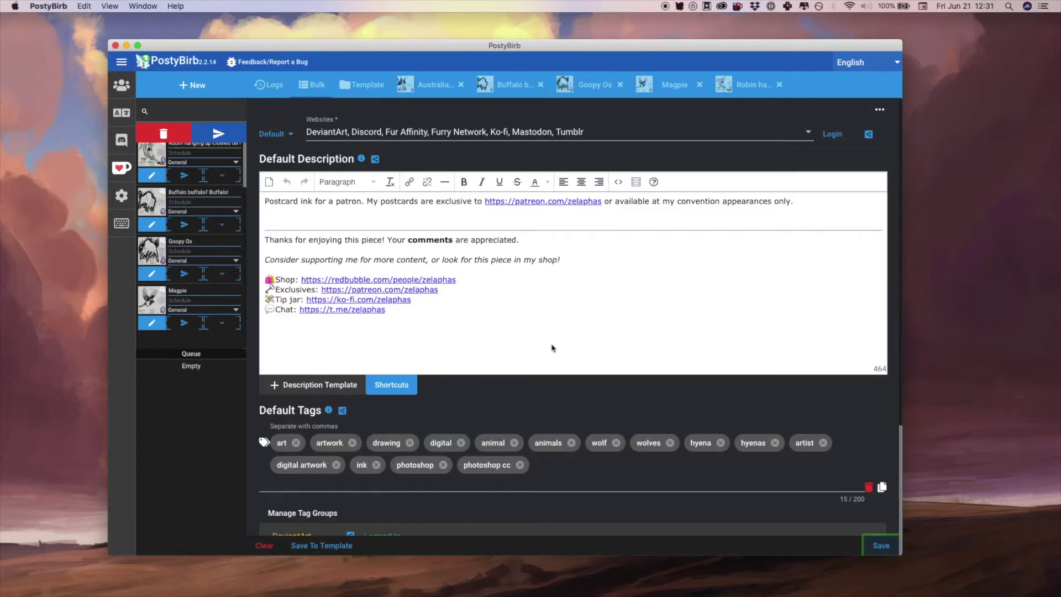
click(122, 197)
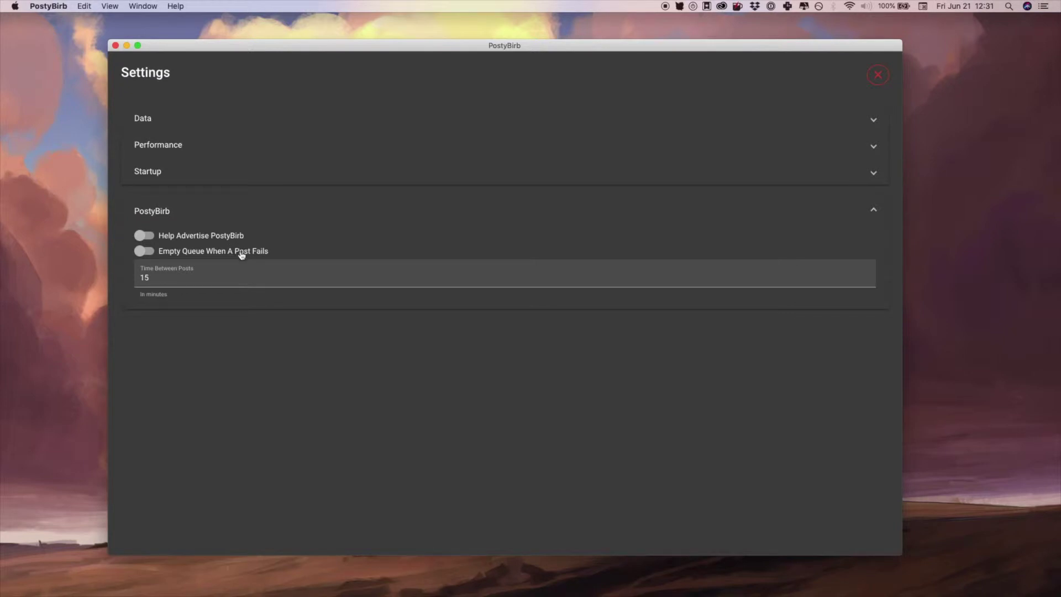
Step: Toggle the empty-queue-on-failure setting on, then back off
click(142, 252)
click(149, 250)
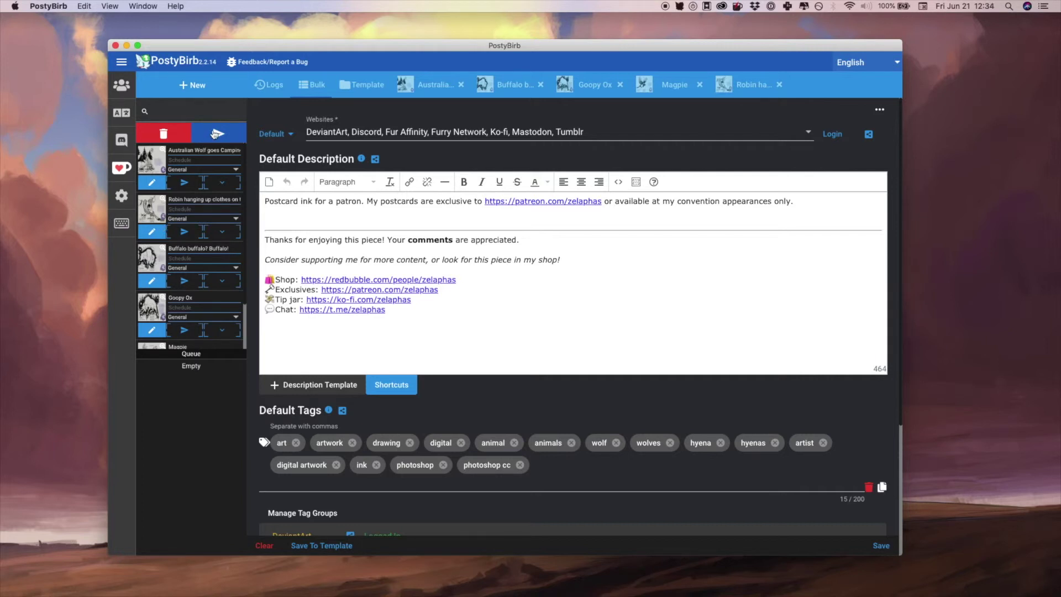
Step: Post all five postcards, reordering the queue so the Buffalo postcard goes last
click(223, 133)
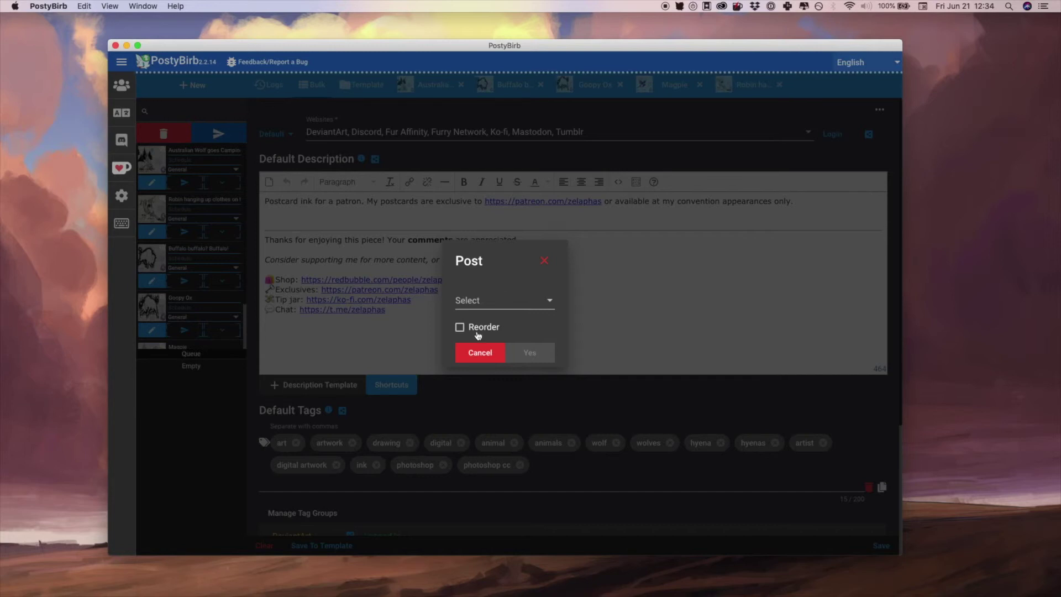
click(514, 304)
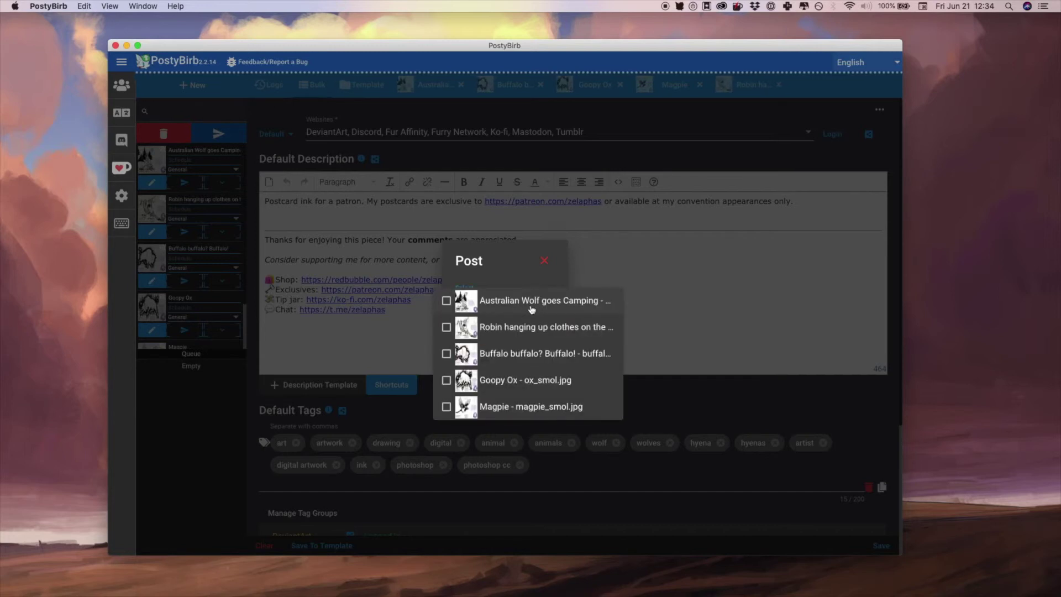
click(447, 301)
click(447, 327)
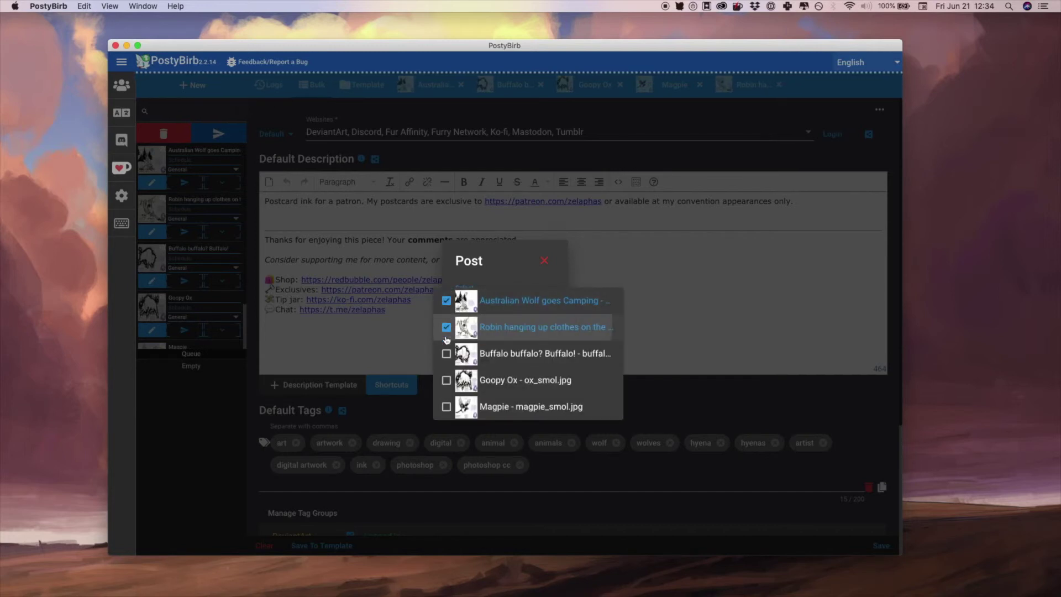
click(446, 354)
click(447, 380)
click(444, 409)
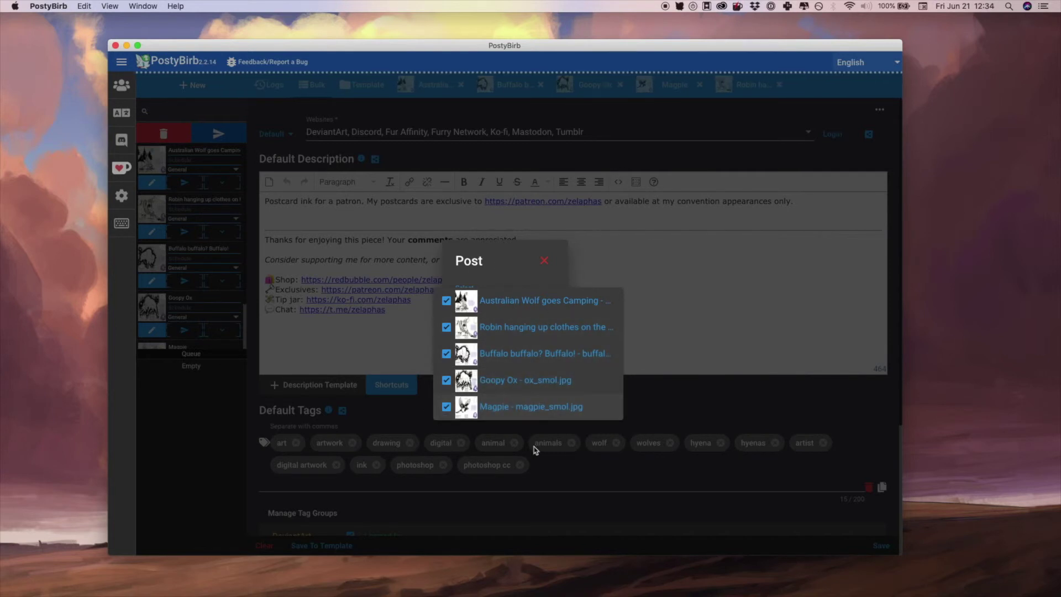
click(488, 263)
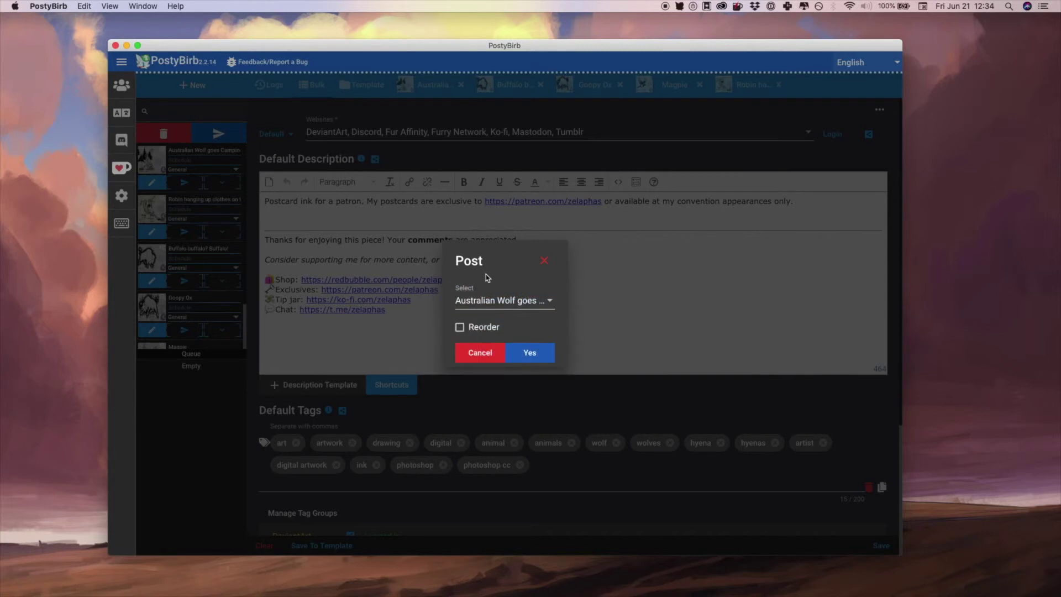
click(479, 329)
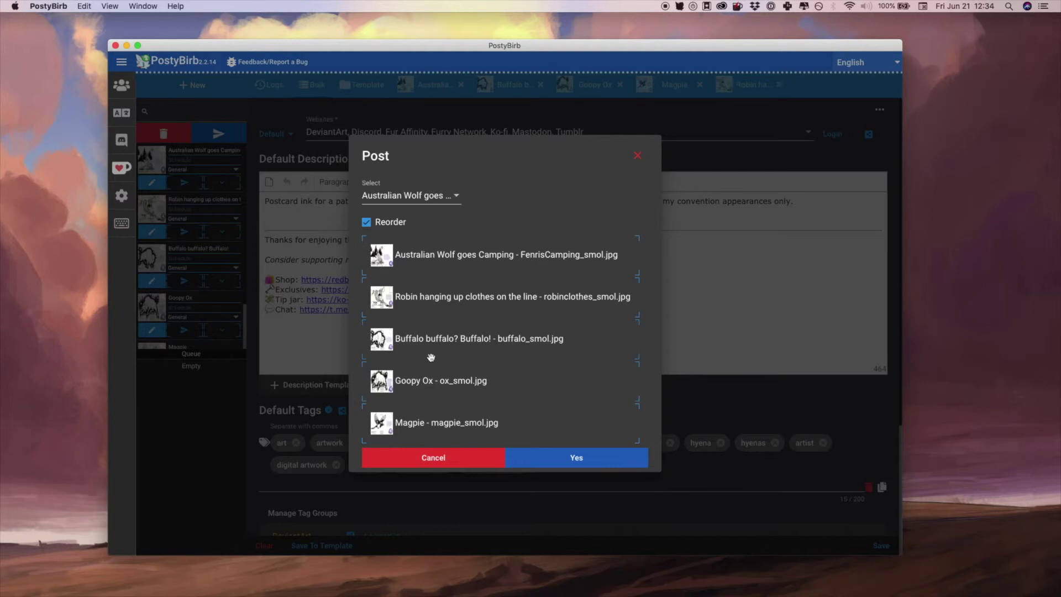
drag(458, 338, 463, 429)
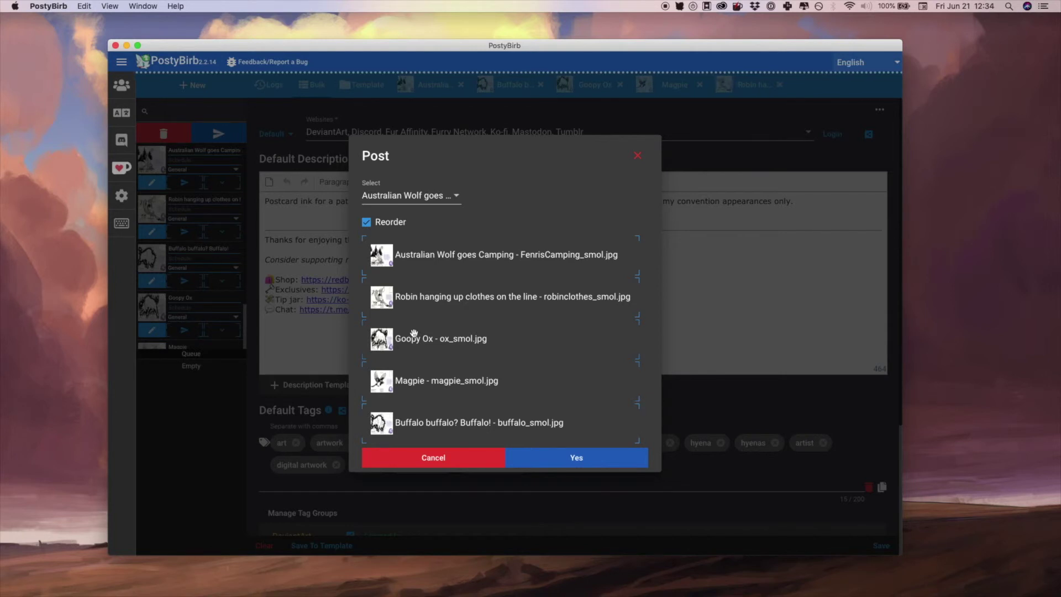
click(539, 459)
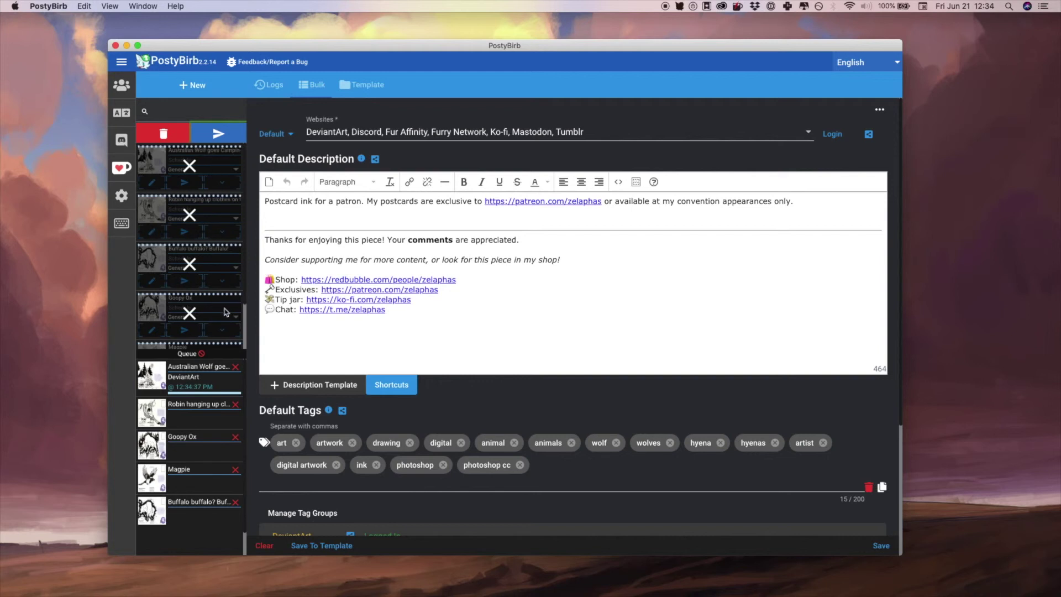
mouse_move(186, 381)
key(super+Tab)
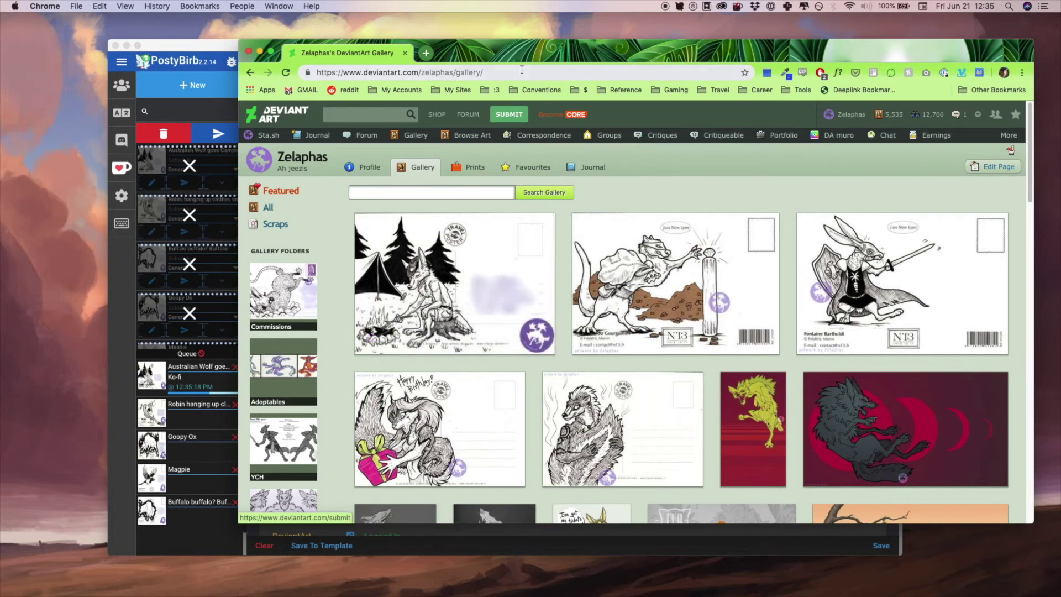
Step: Check the FurAffinity, Mastodon and Discord posts, selecting the bot's 'New art!' message text
key(super+grave)
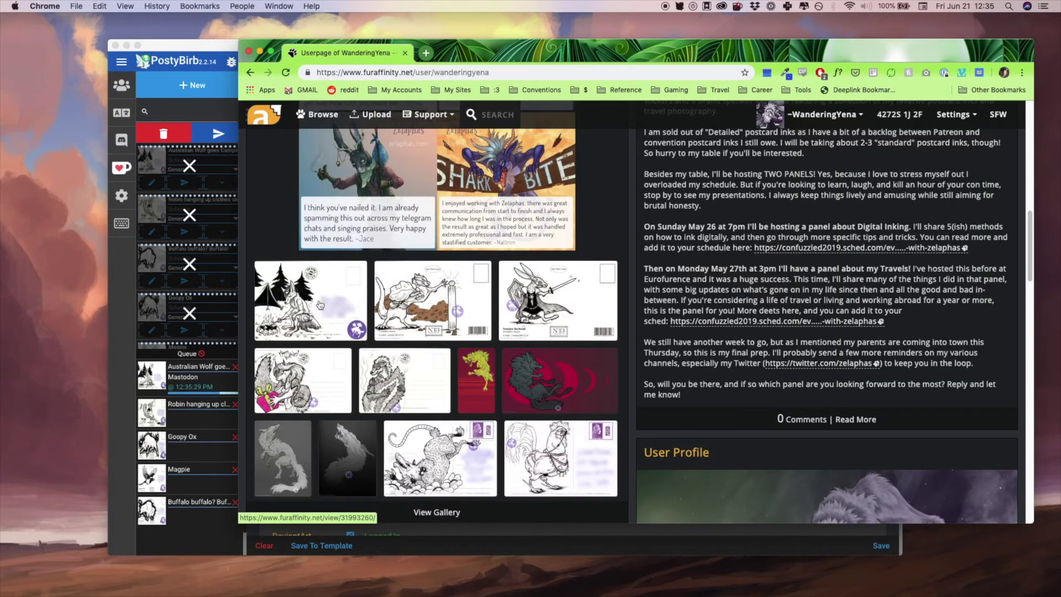
key(super+grave)
key(super+grave)
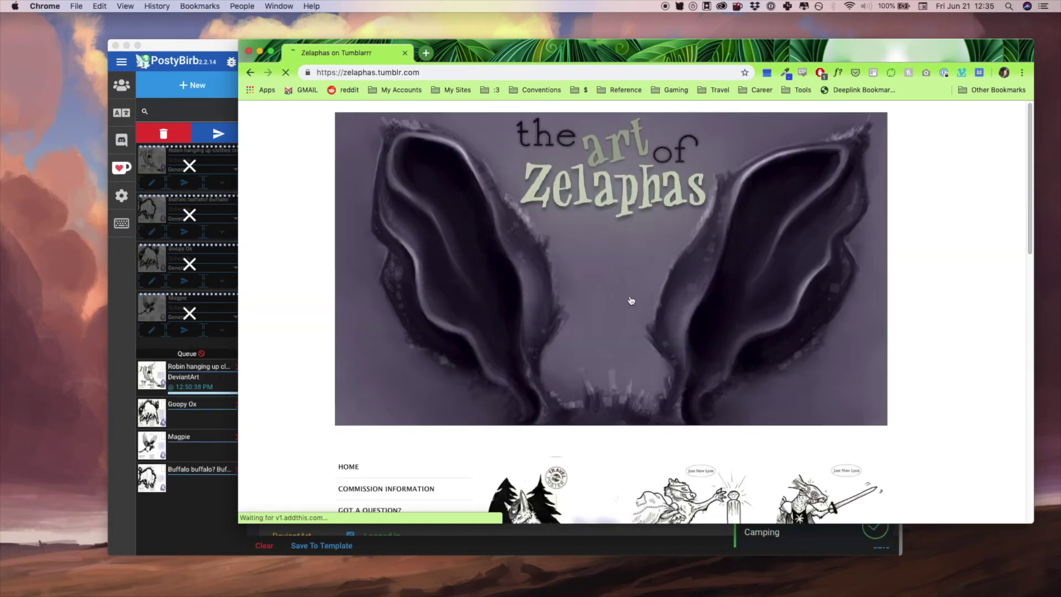
scroll(632, 303, down, 5)
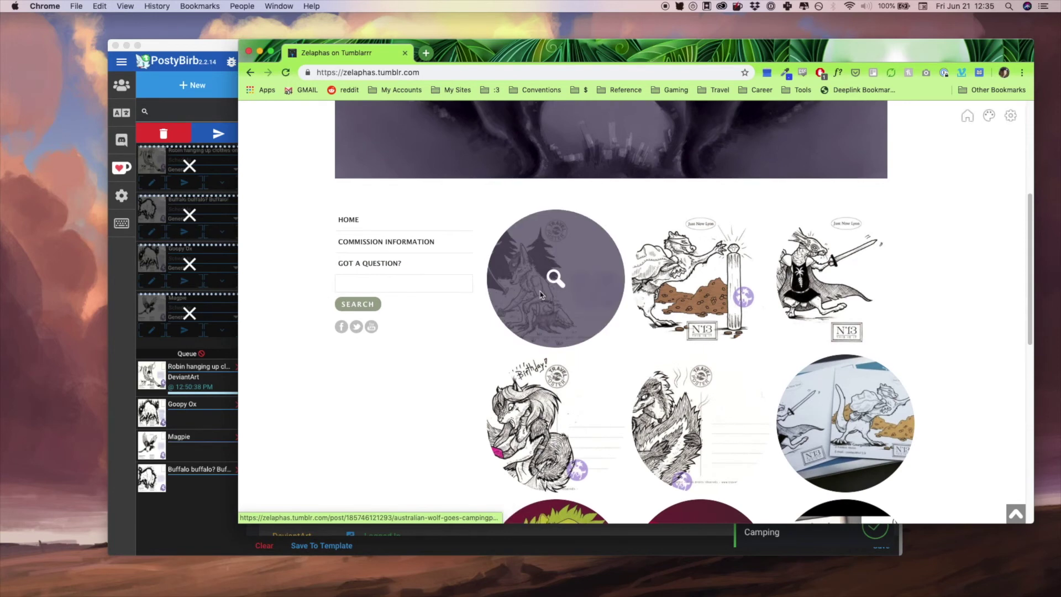
key(super+Tab)
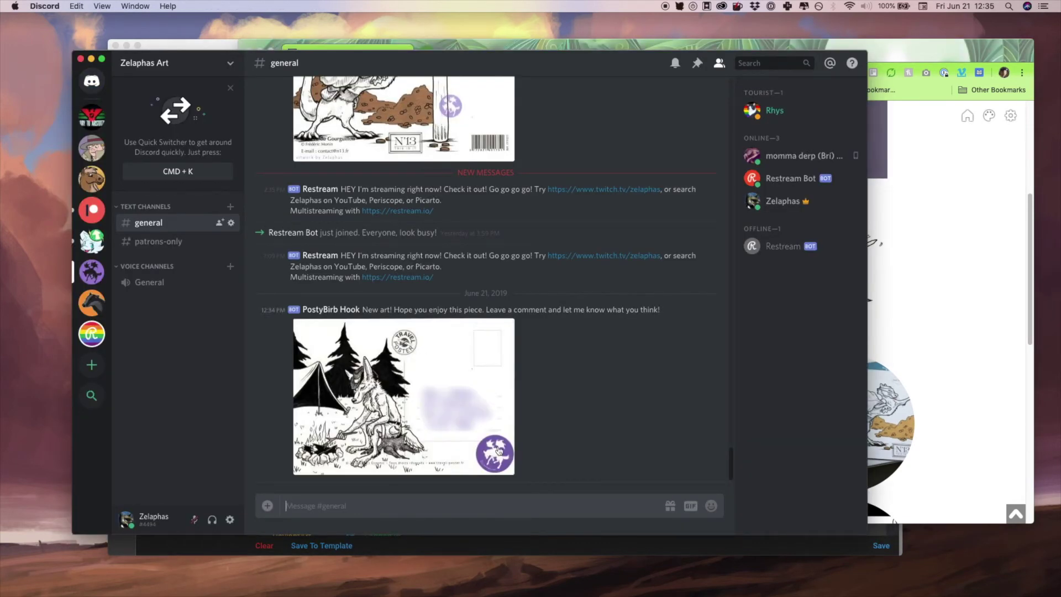
click(666, 311)
drag(665, 310, 362, 309)
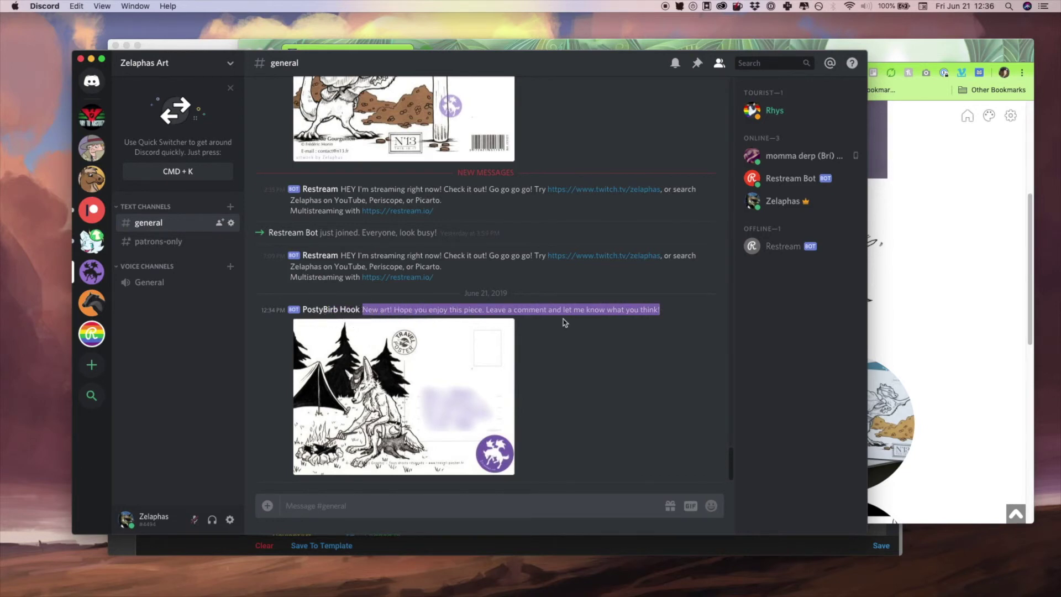
key(super+Tab)
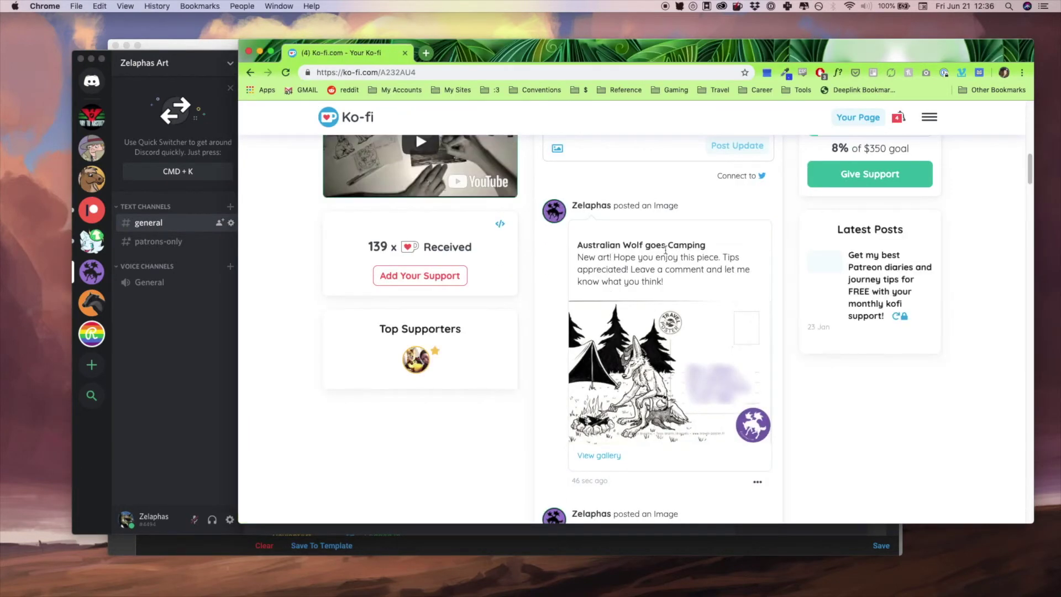
Step: Select the new Ko-fi post's text and the older Slinking Silently description to compare them
drag(668, 283, 572, 241)
scroll(532, 312, down, 1)
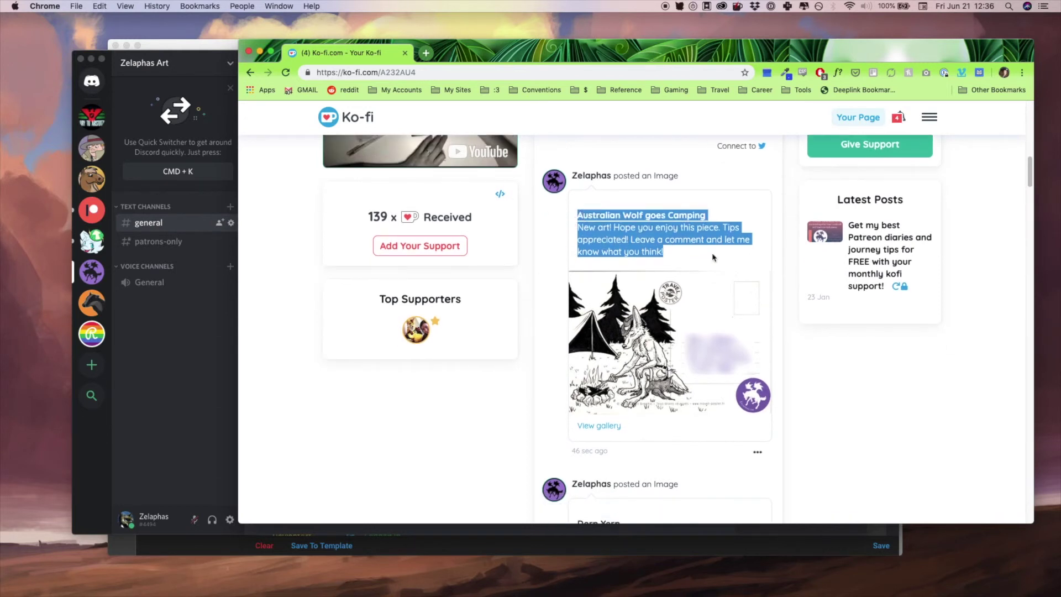
click(707, 255)
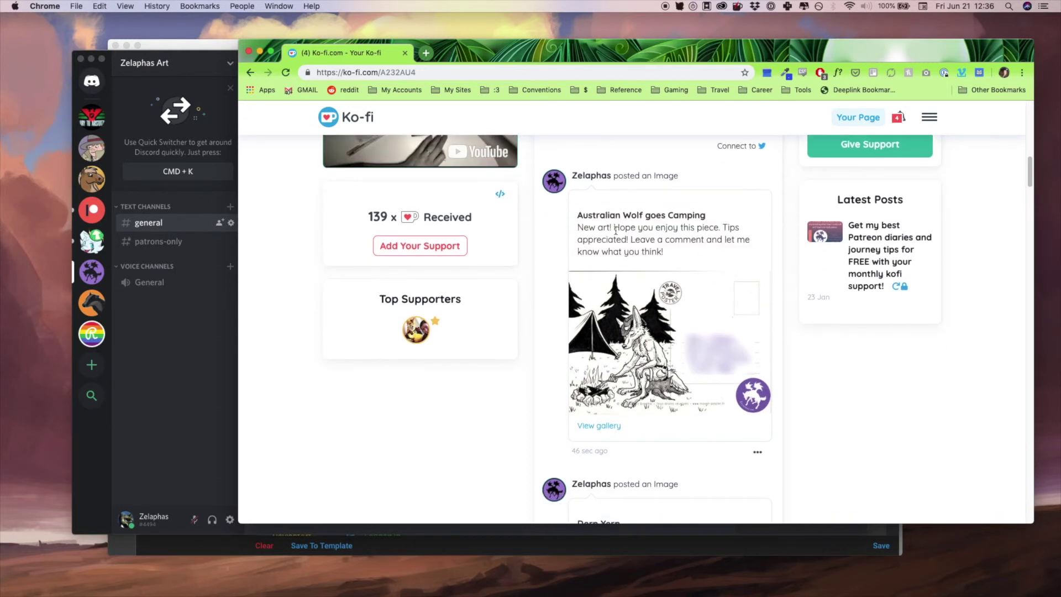
drag(615, 230, 666, 252)
click(674, 255)
scroll(675, 257, down, 6)
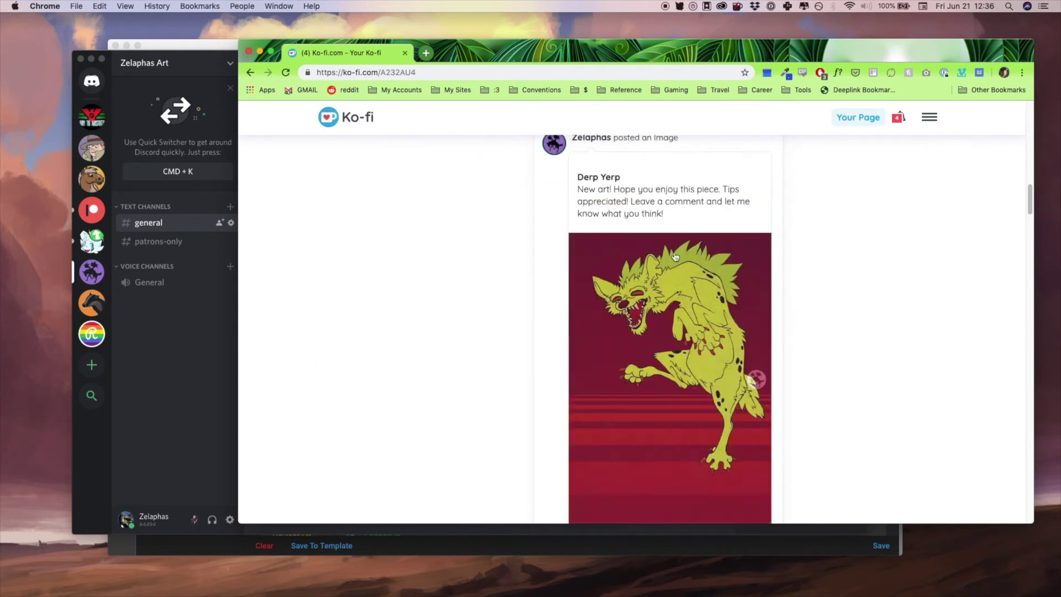
scroll(675, 257, down, 8)
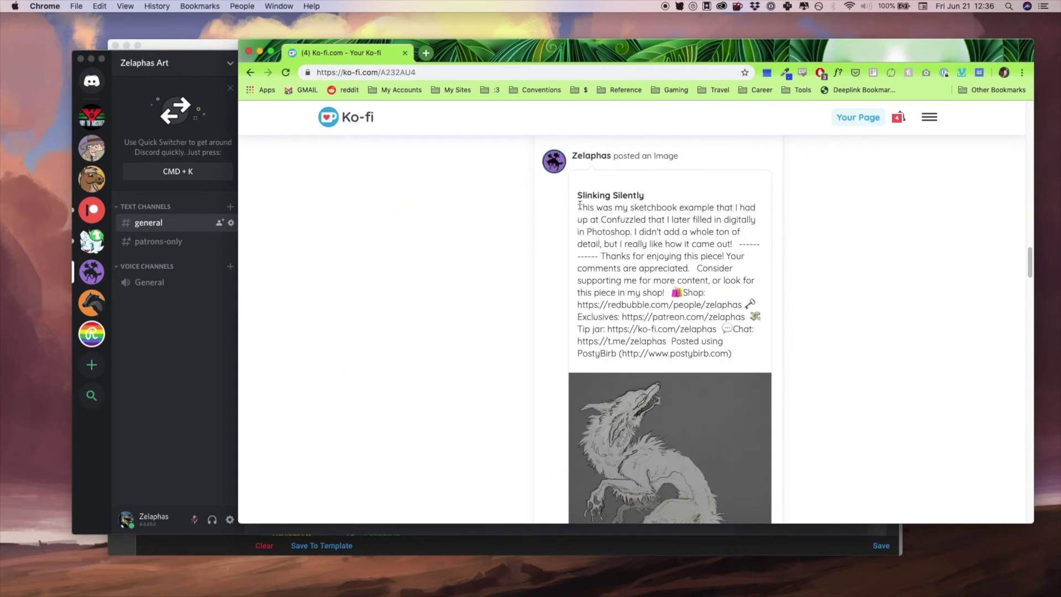
drag(580, 206, 746, 358)
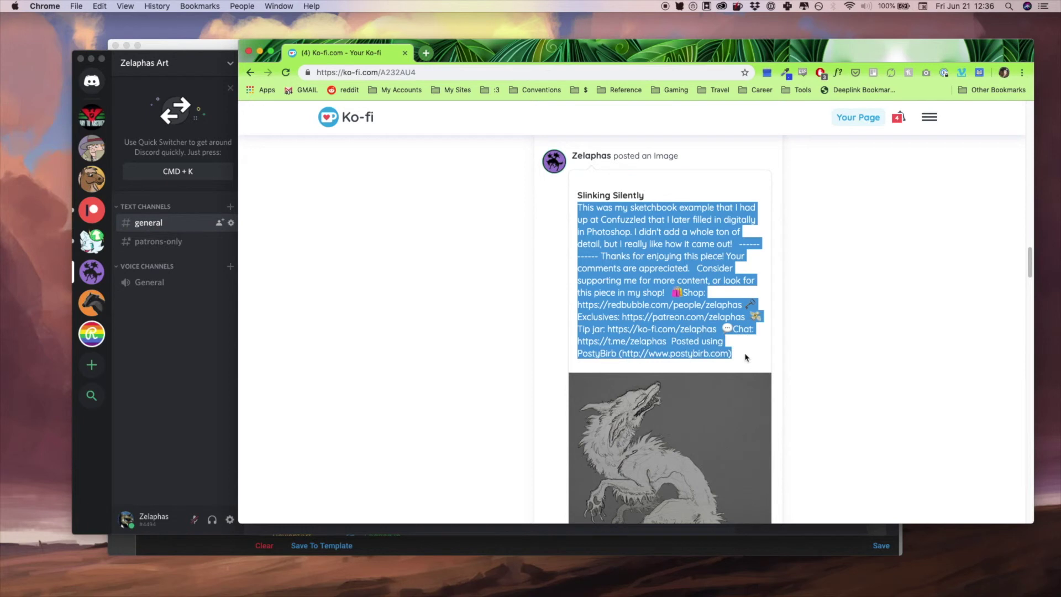
click(749, 245)
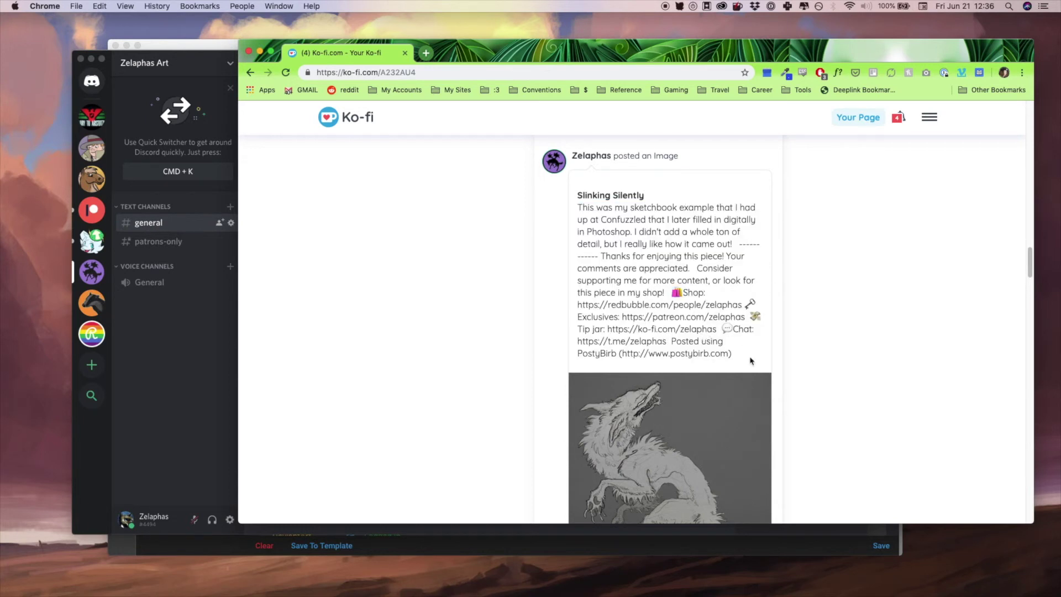
key(super+Tab)
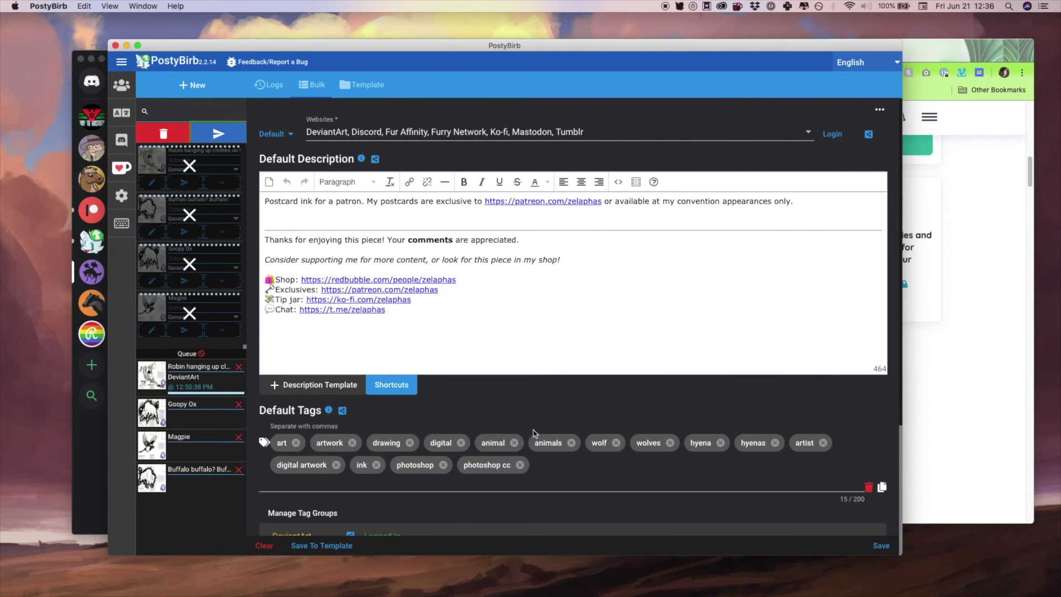
click(738, 7)
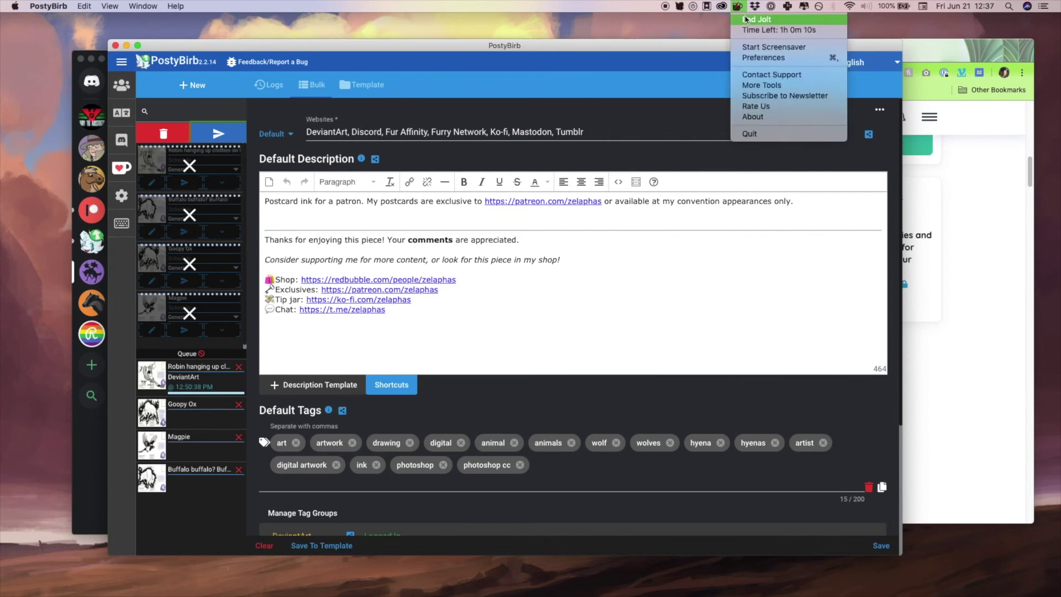
click(740, 19)
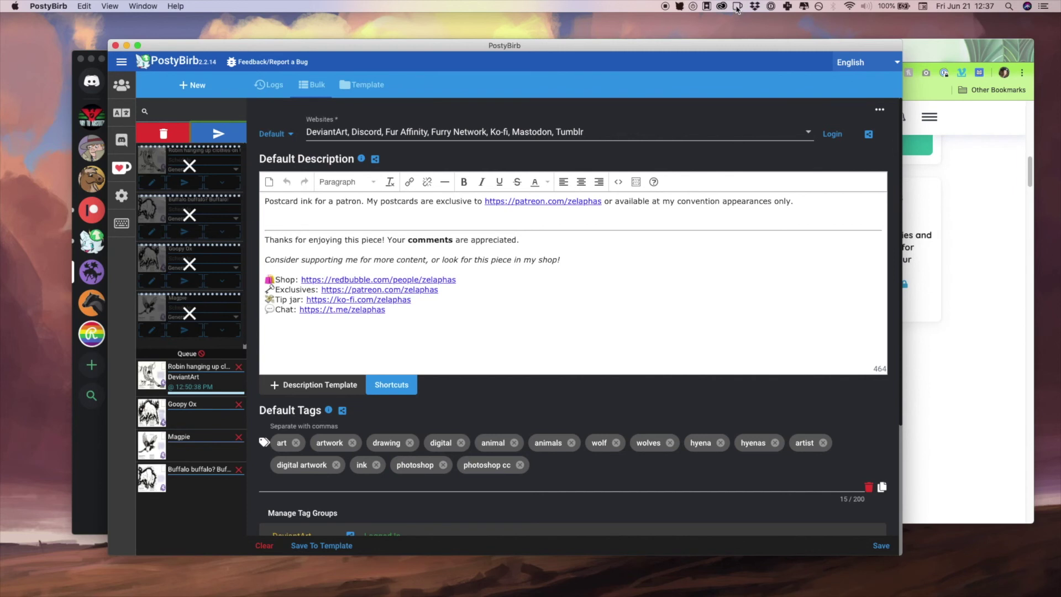
click(737, 8)
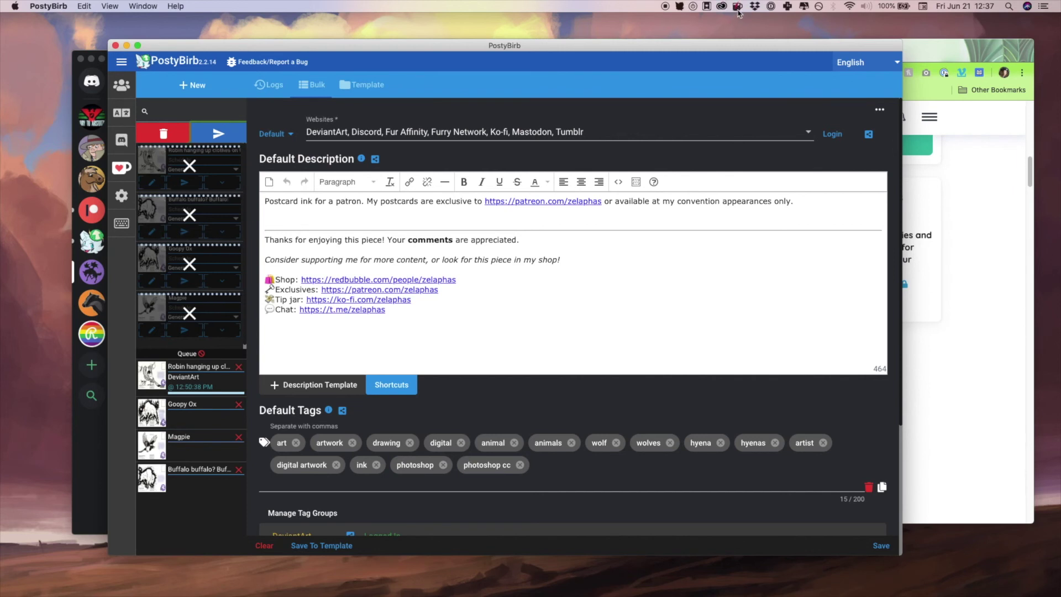